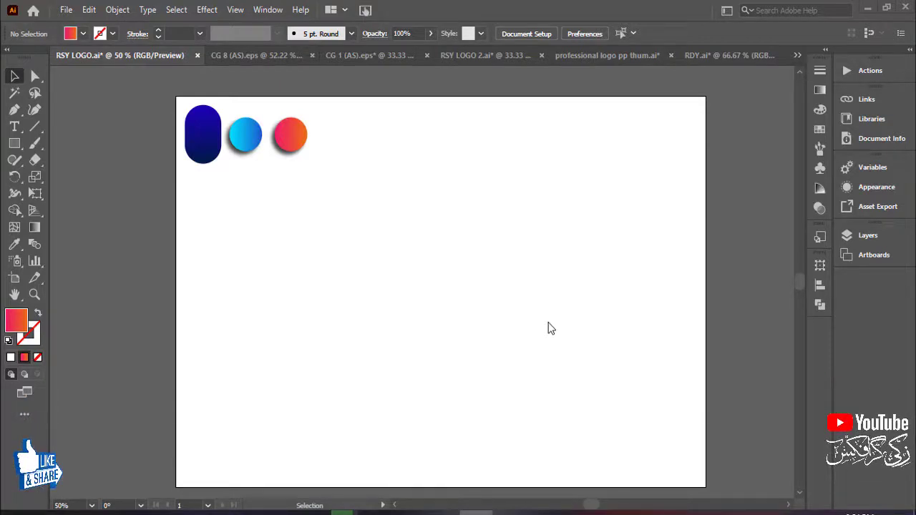
Step: Choose the Ellipse tool with fill set to None and a black stroke
right_click(14, 143)
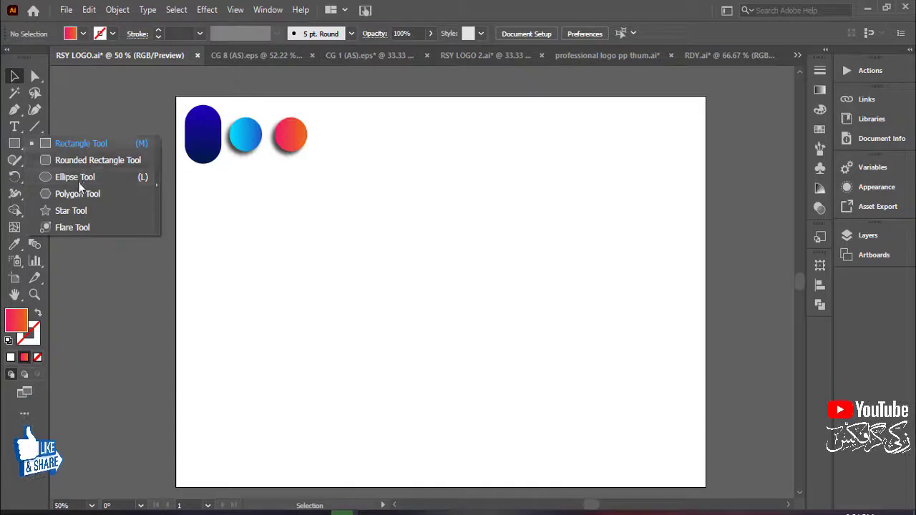
click(79, 179)
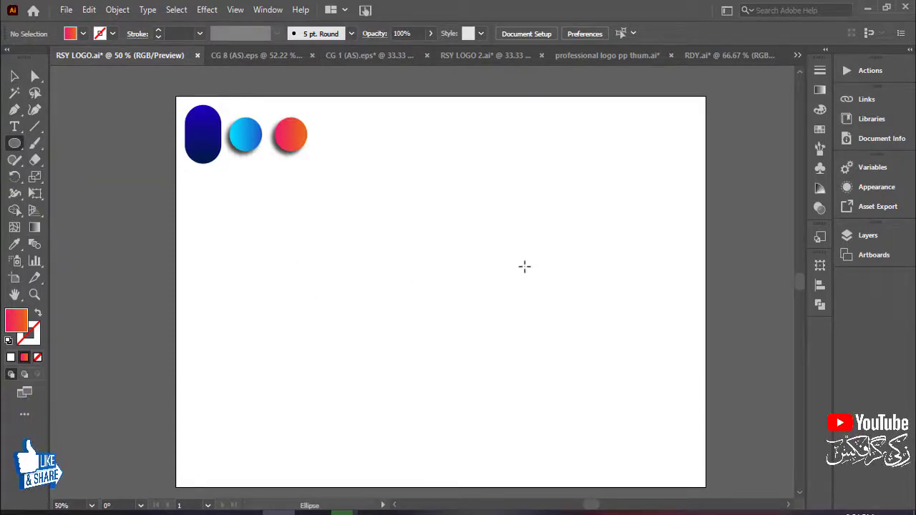
click(820, 132)
click(653, 107)
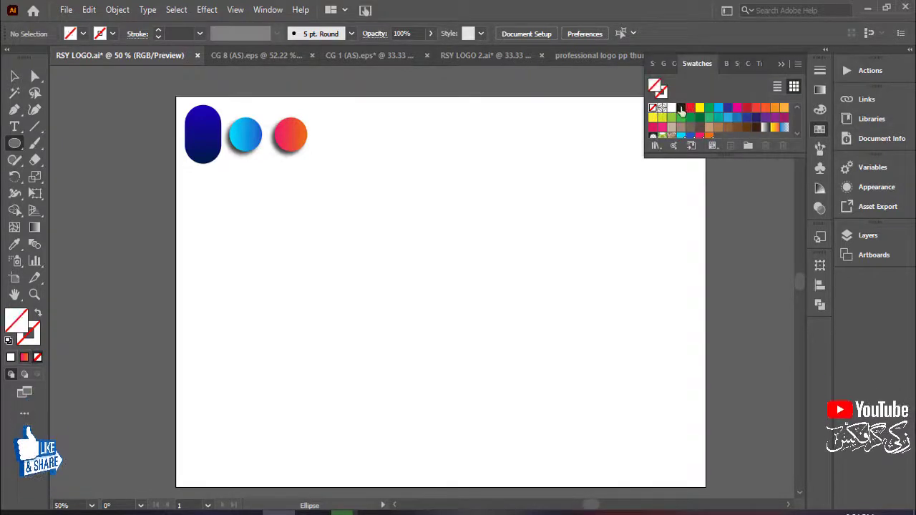
click(681, 107)
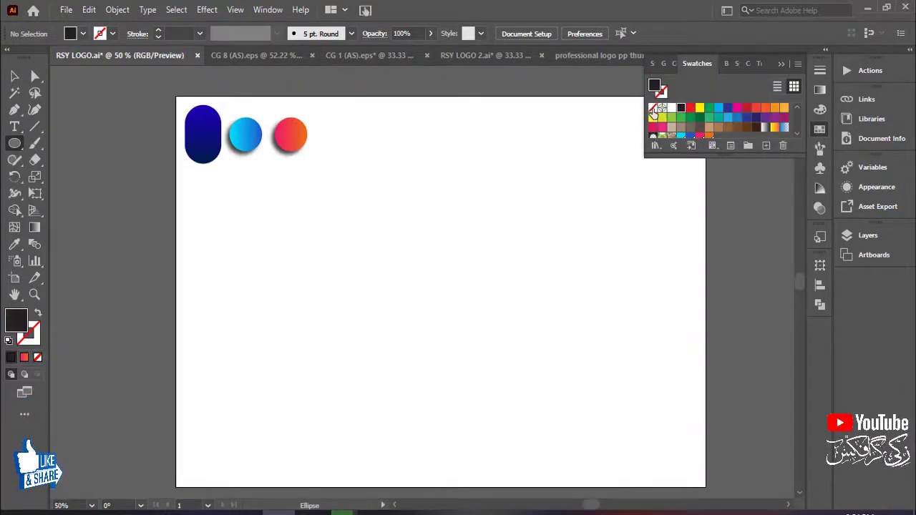
click(653, 108)
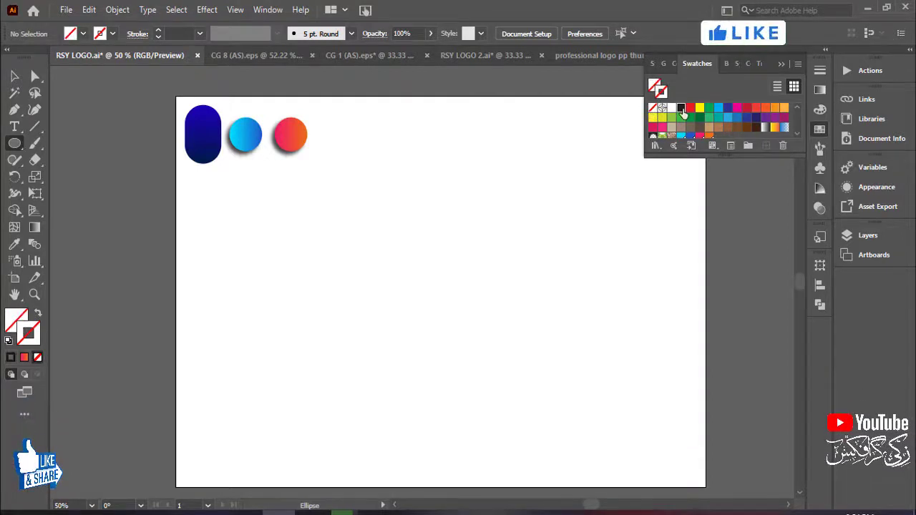
key(x)
click(681, 108)
Step: Draw a large circle and move it down toward the artboard centre
mouse_move(485, 256)
mouse_down()
mouse_move(592, 388)
mouse_move(562, 337)
mouse_up()
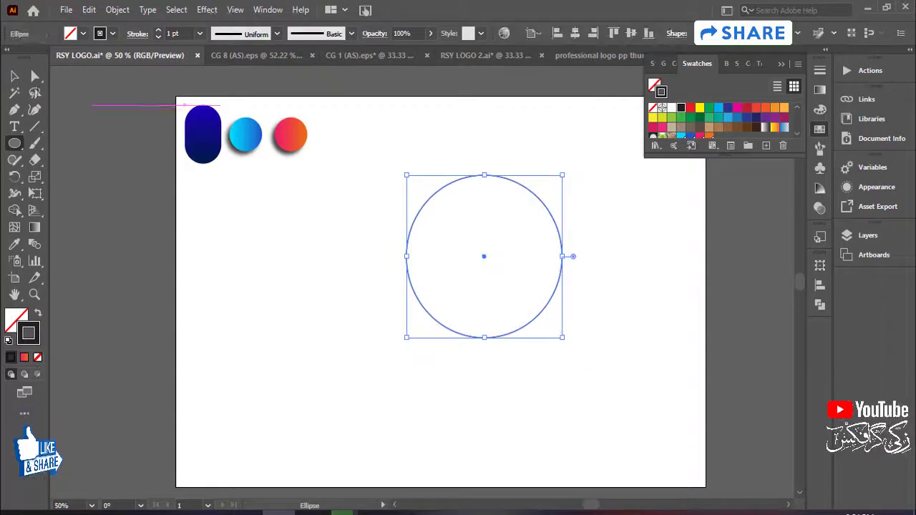
key(v)
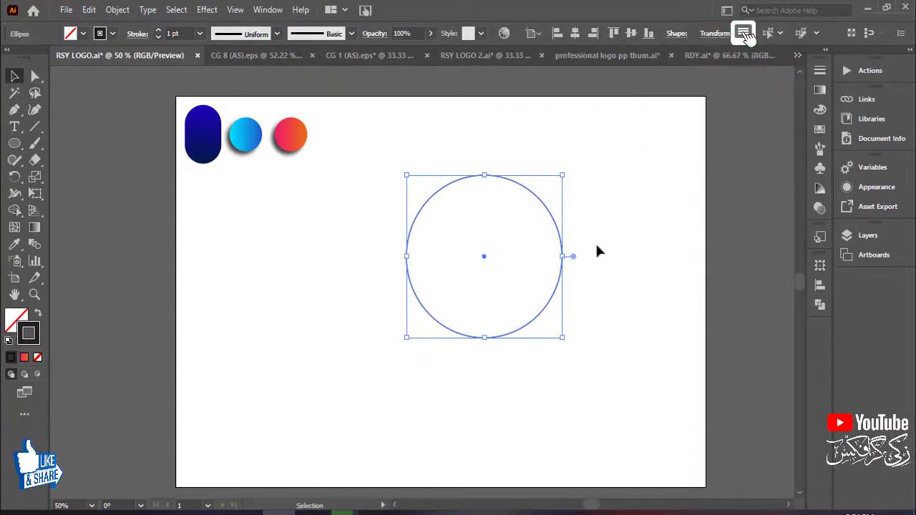
click(596, 242)
drag(562, 245, 562, 280)
Step: Draw a square from the circle's top-left, aligned with the circle's left edge
click(628, 247)
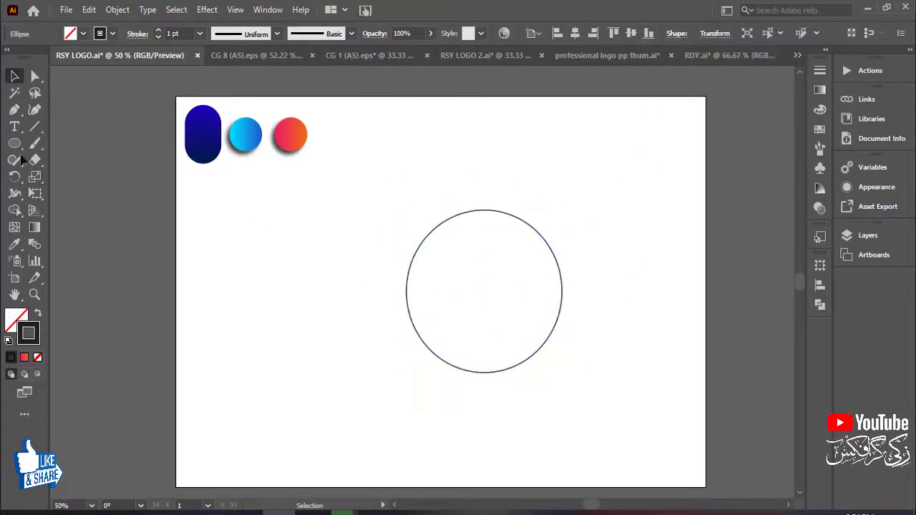
mouse_move(15, 144)
mouse_down()
mouse_move(65, 154)
mouse_move(79, 143)
mouse_up()
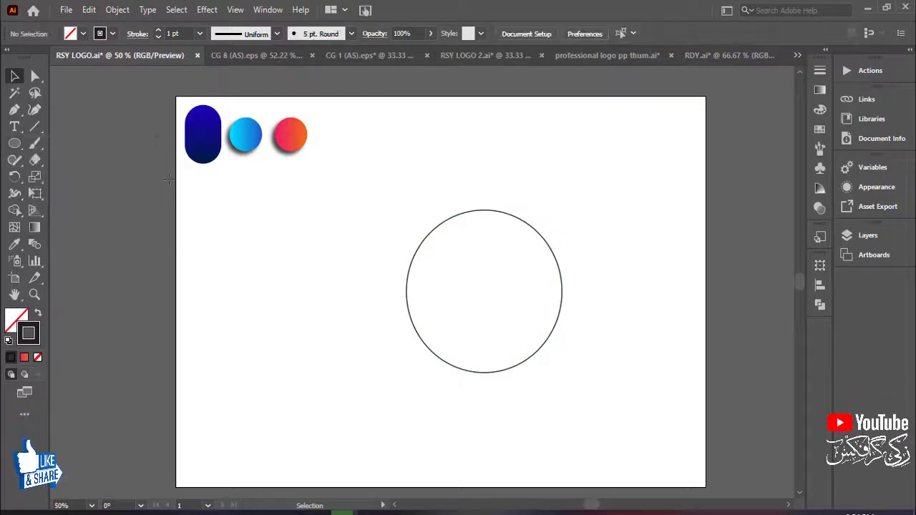
drag(412, 210, 489, 296)
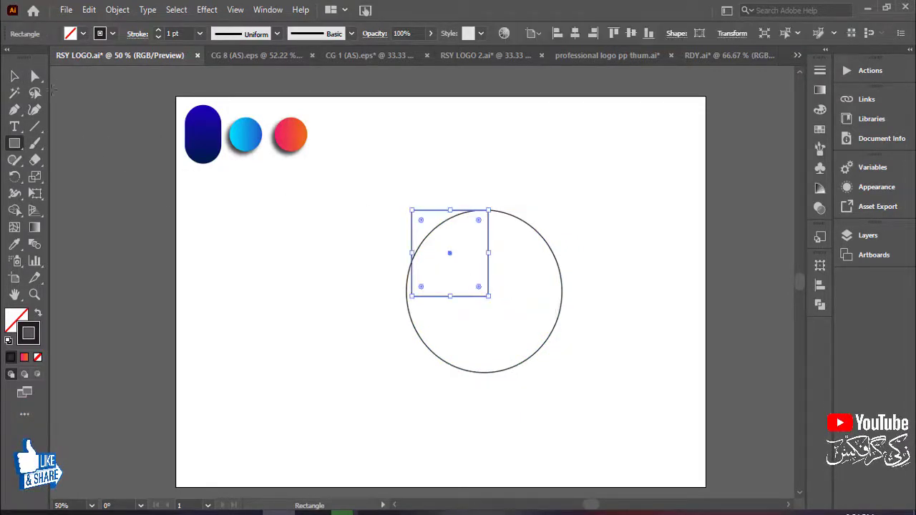
click(15, 76)
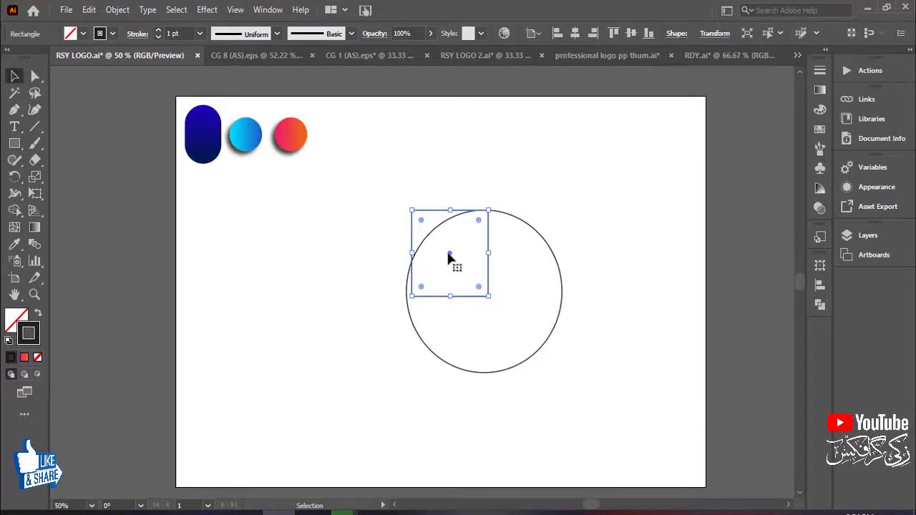
drag(450, 259, 445, 260)
Step: Raise the square's bottom edge to the circle's horizontal middle
click(603, 234)
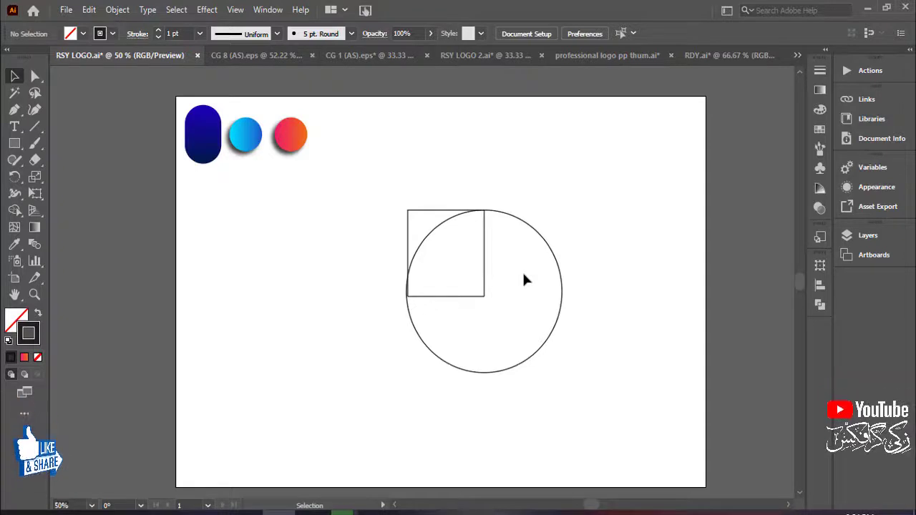
key(ctrl+equal)
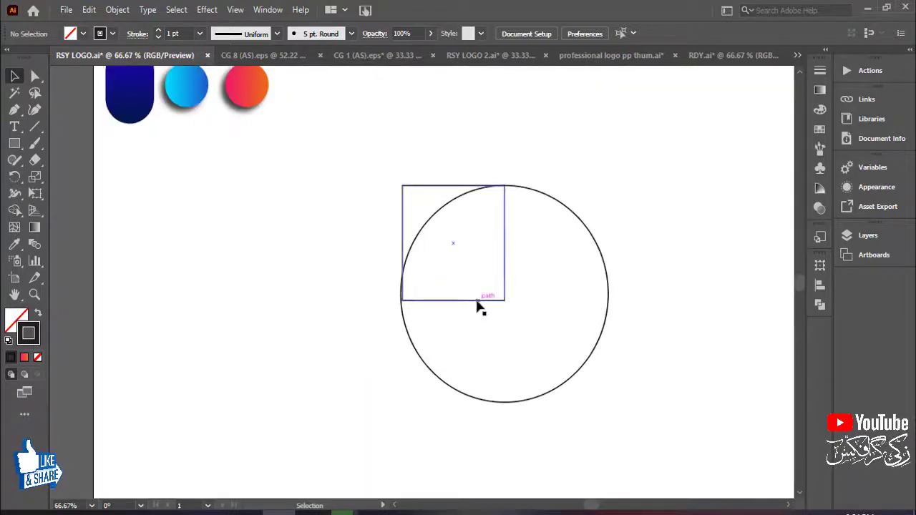
click(476, 301)
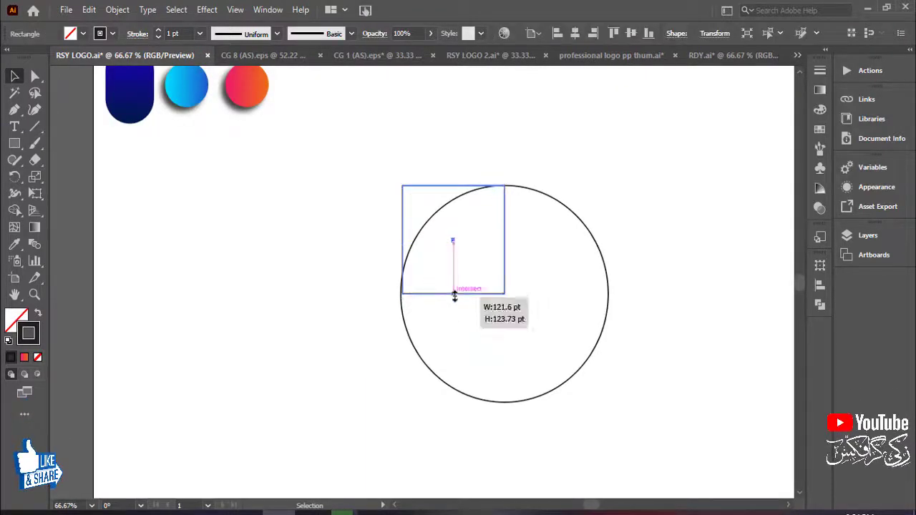
drag(455, 298, 457, 266)
click(541, 209)
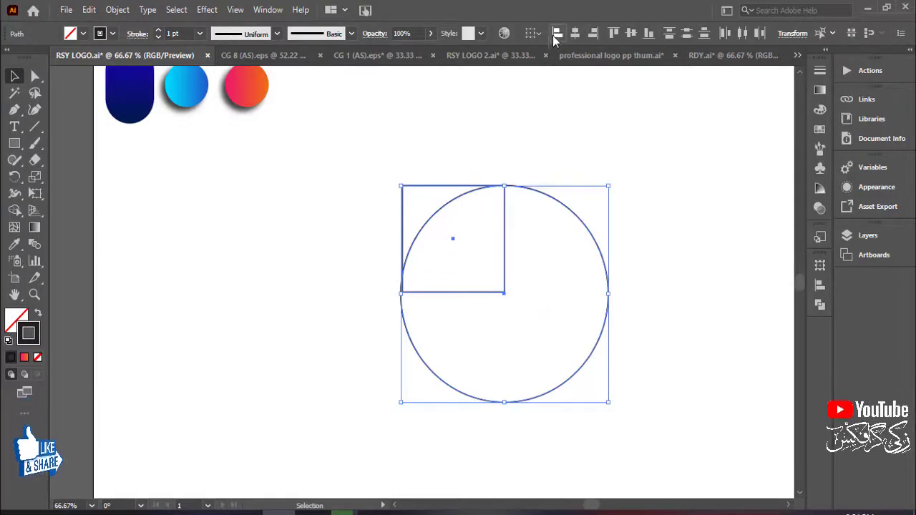
click(692, 156)
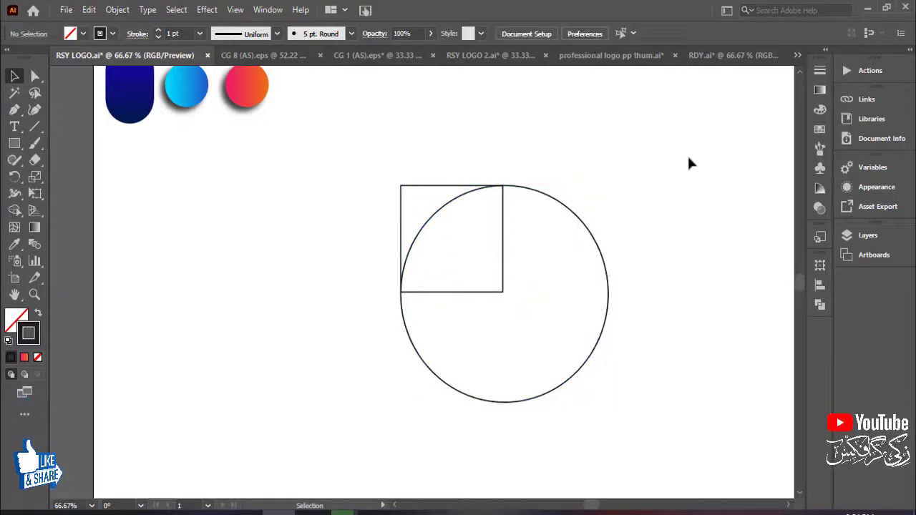
Step: Unite the circle and square in Pathfinder into a teardrop with a pointed top-left corner
drag(691, 262, 679, 294)
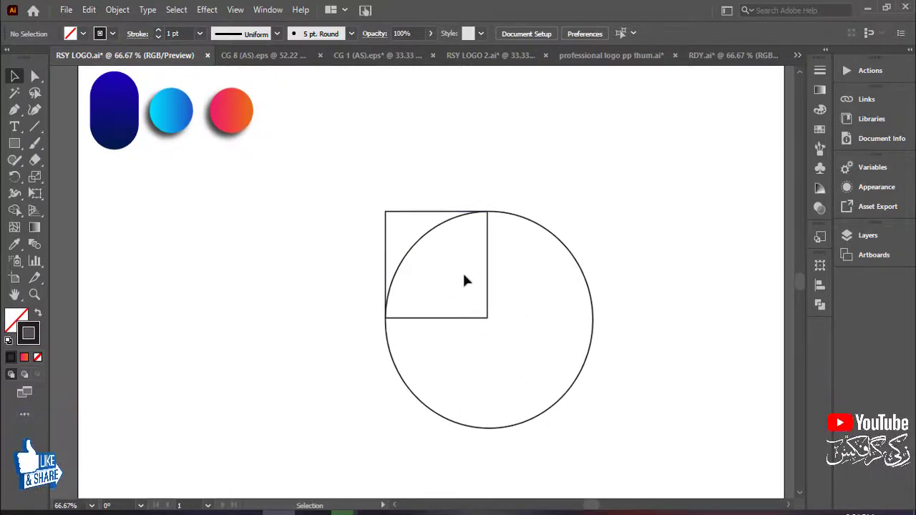
drag(669, 194, 337, 310)
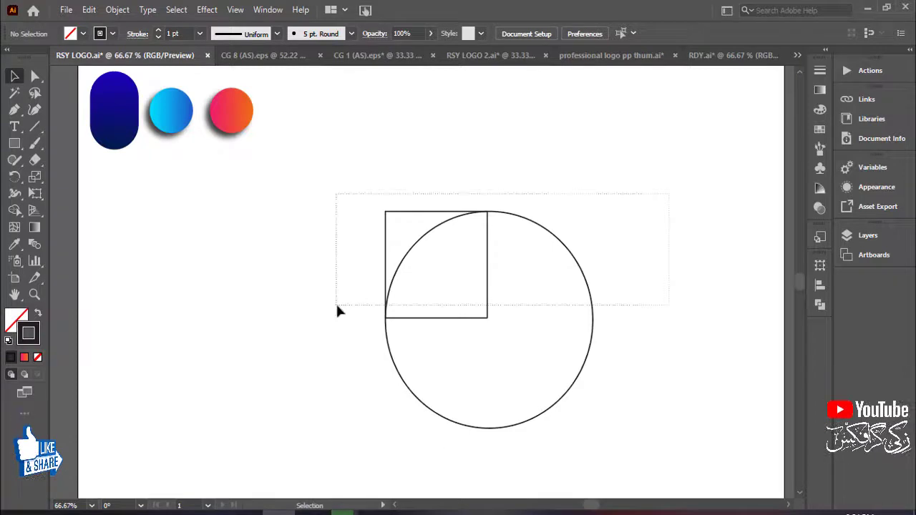
click(819, 307)
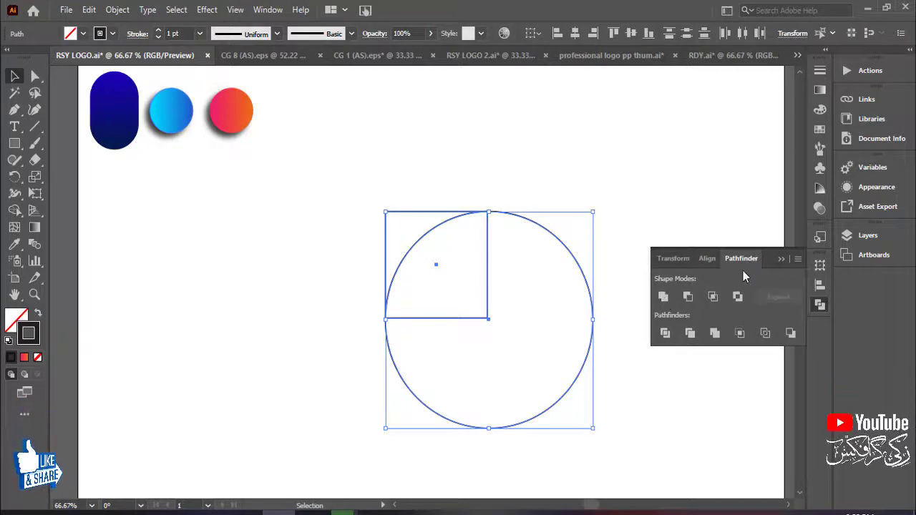
click(663, 298)
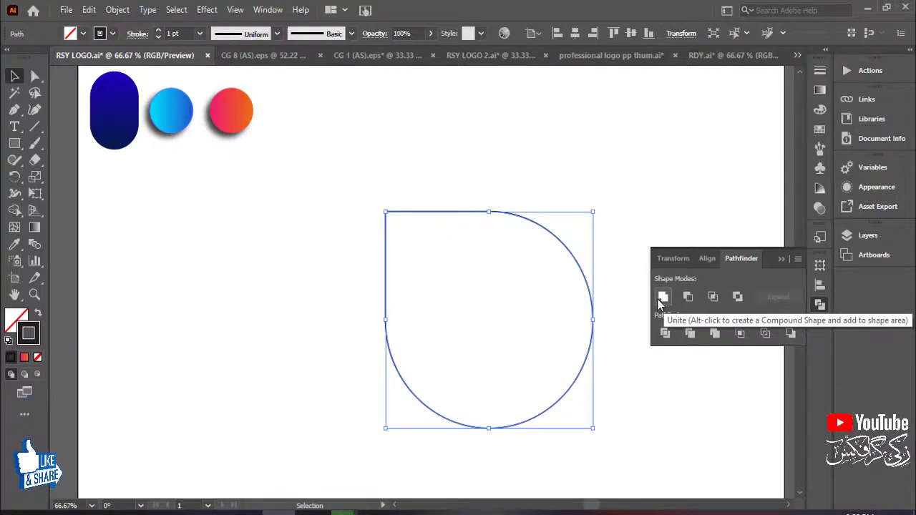
click(641, 222)
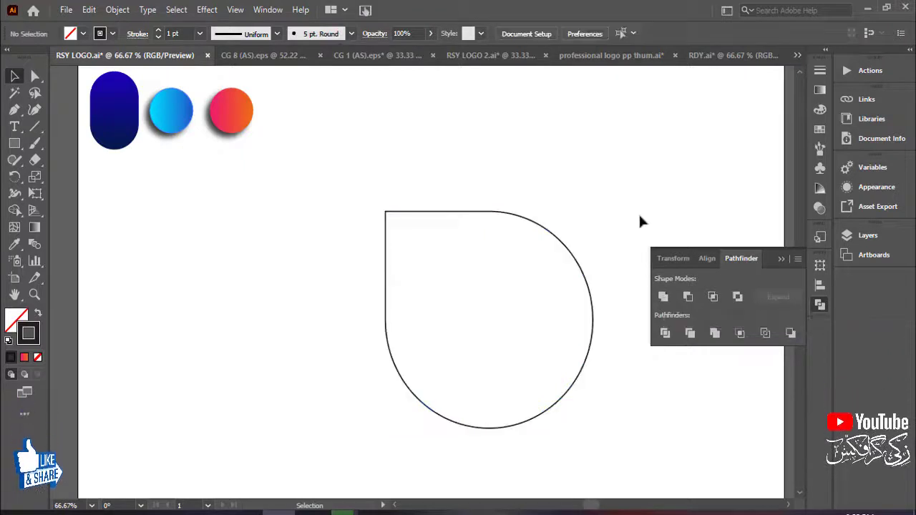
click(780, 262)
drag(649, 272, 690, 237)
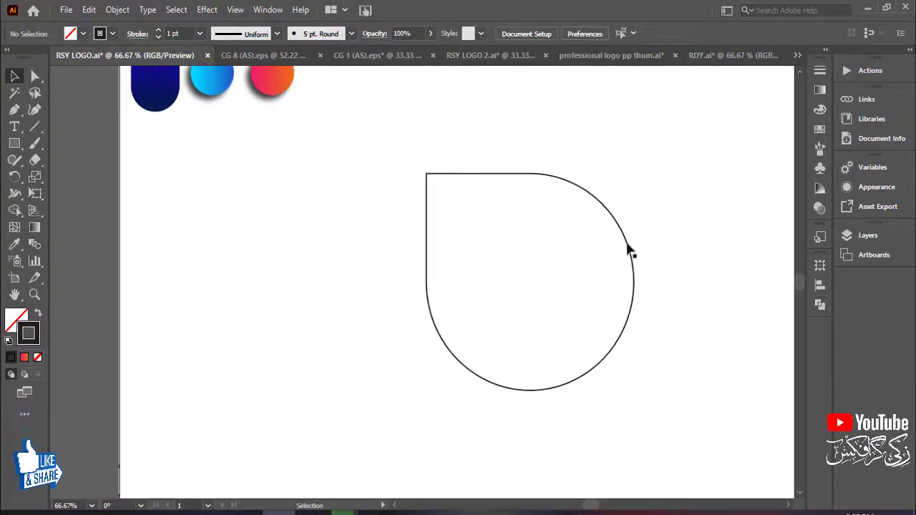
Step: Nudge the teardrop left and draw a second circle over its right edge
drag(628, 251, 588, 251)
drag(14, 143, 56, 171)
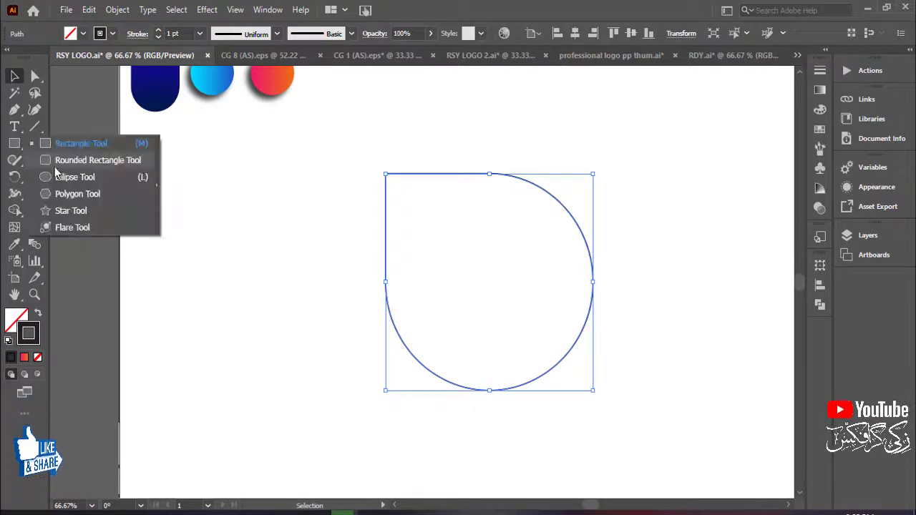
key(ctrl+shift+a)
click(60, 177)
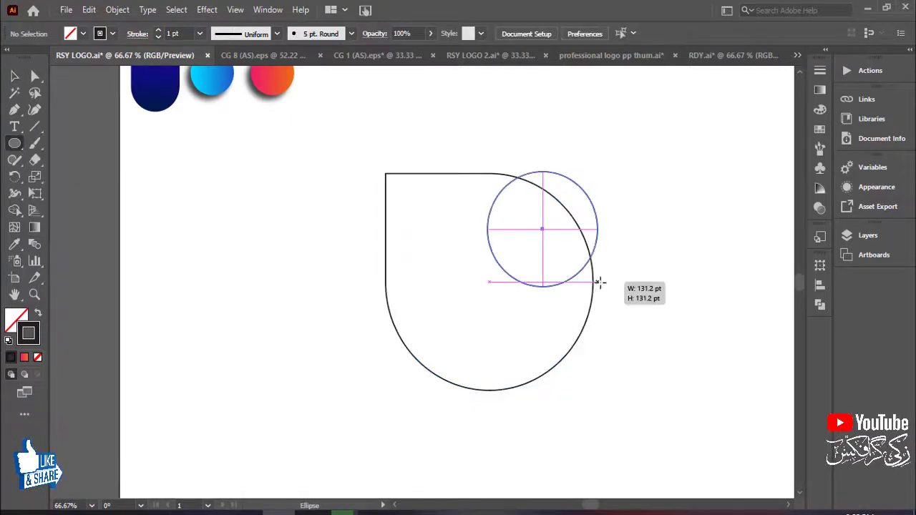
drag(543, 229, 636, 323)
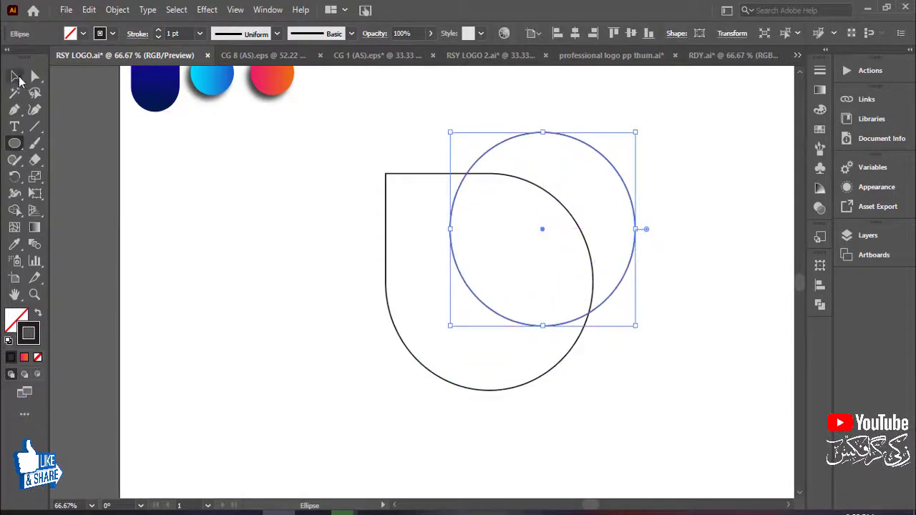
Step: Position the circle over the teardrop's right half and select both for Shape Builder
key(v)
mouse_move(541, 236)
mouse_down()
mouse_move(570, 265)
mouse_move(569, 276)
mouse_move(552, 266)
mouse_move(557, 275)
mouse_up()
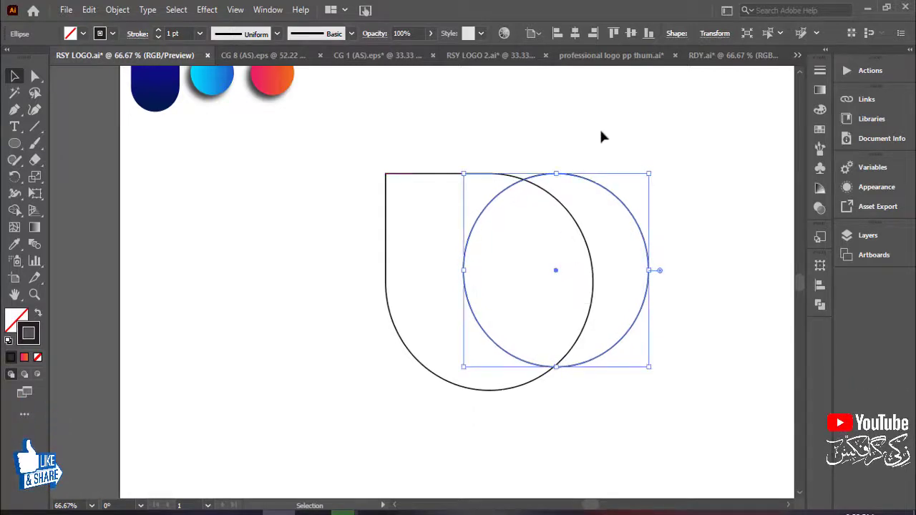
drag(282, 171, 602, 321)
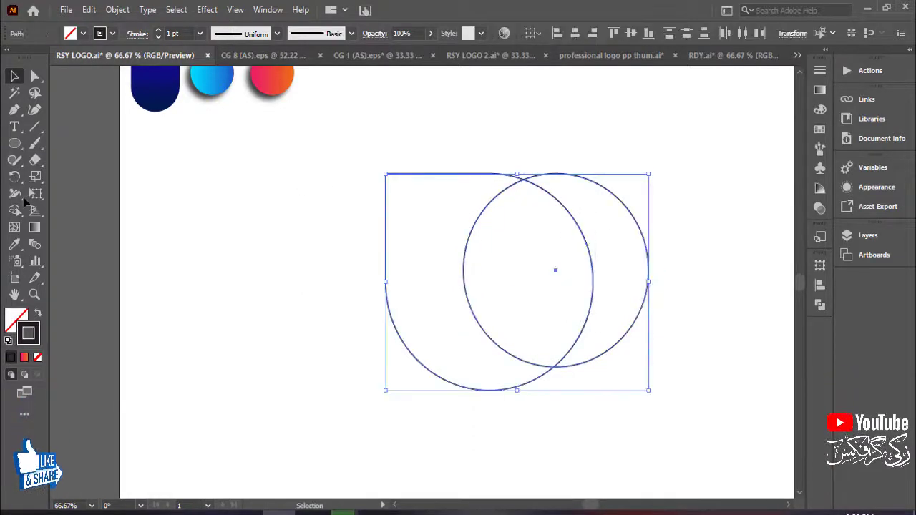
click(14, 209)
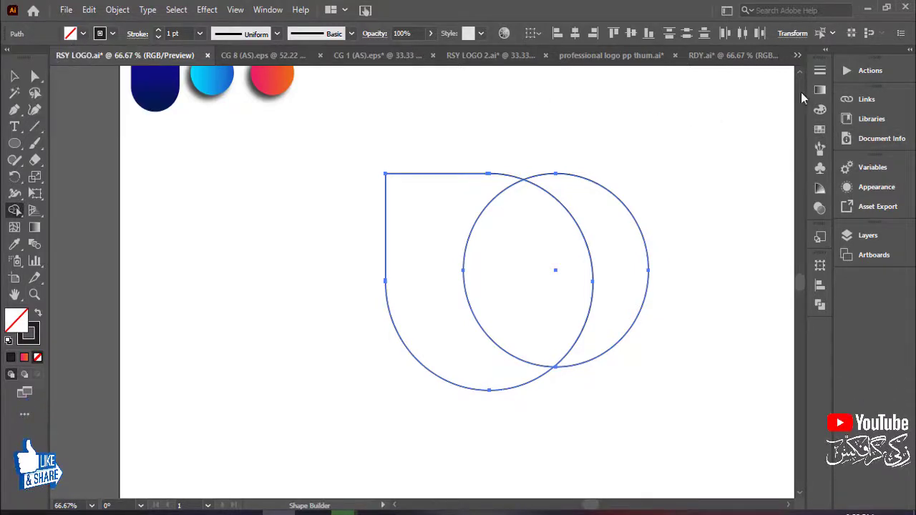
Step: Fill the left crescent region black with Shape Builder
click(820, 130)
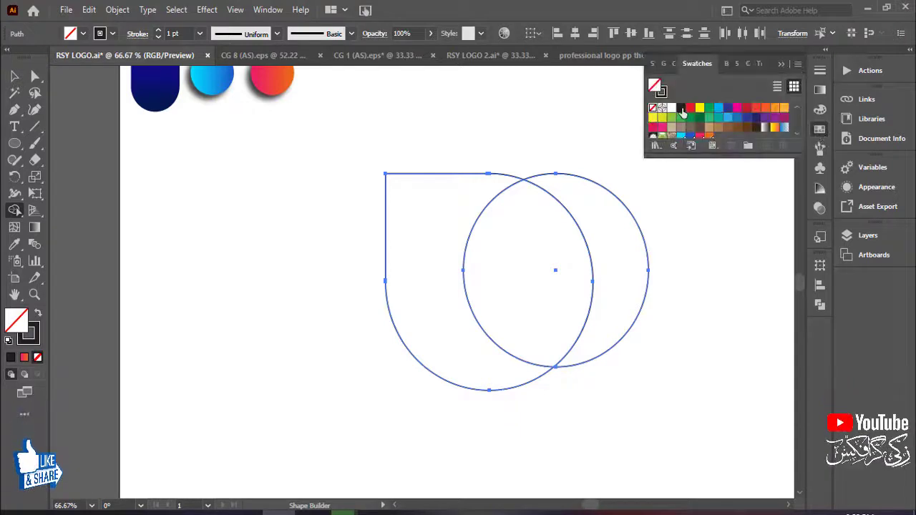
click(681, 108)
click(471, 212)
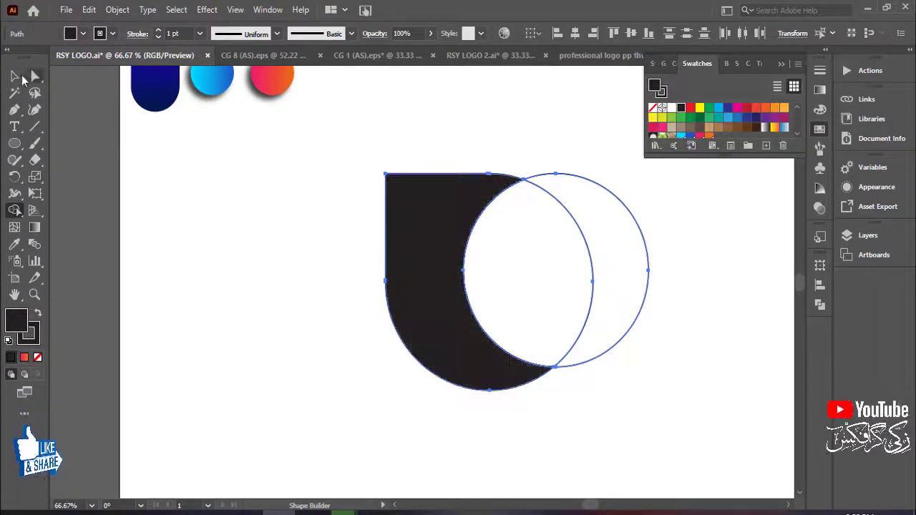
key(v)
Step: Delete the leftover right outline circle
click(782, 64)
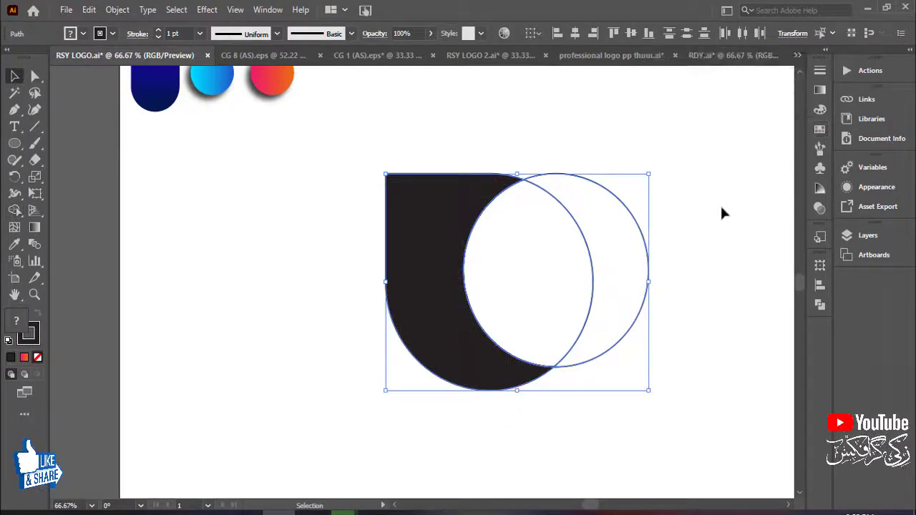
click(720, 204)
click(533, 280)
key(Delete)
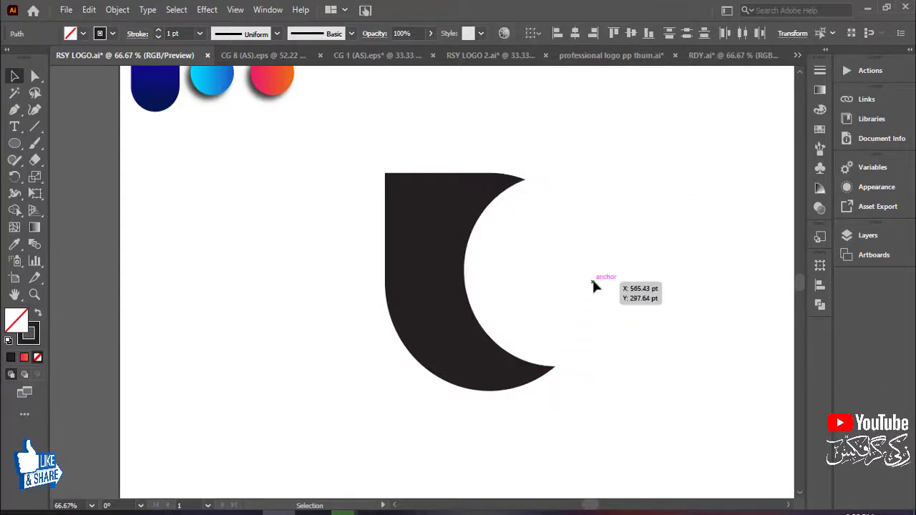
scroll(623, 265, up, 2)
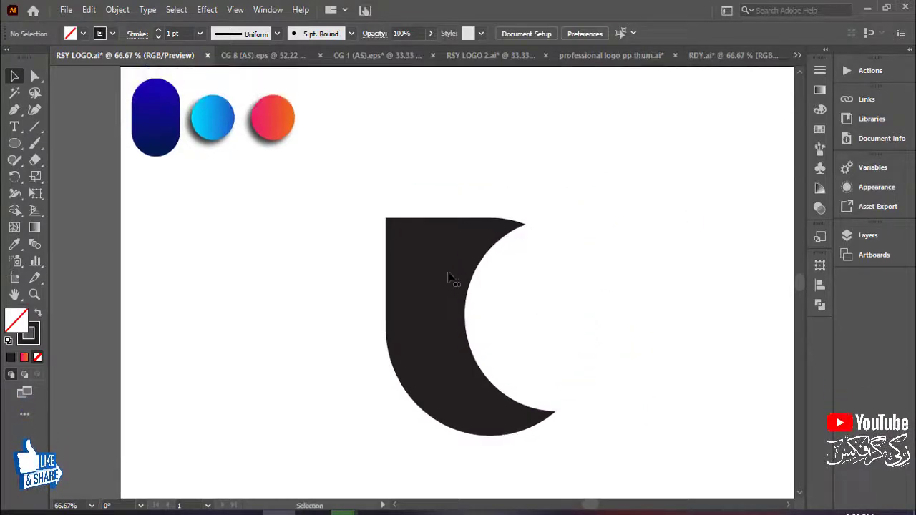
Step: Eyedrop the pink-orange gradient from the sample circle onto the black crescent
click(450, 279)
click(344, 186)
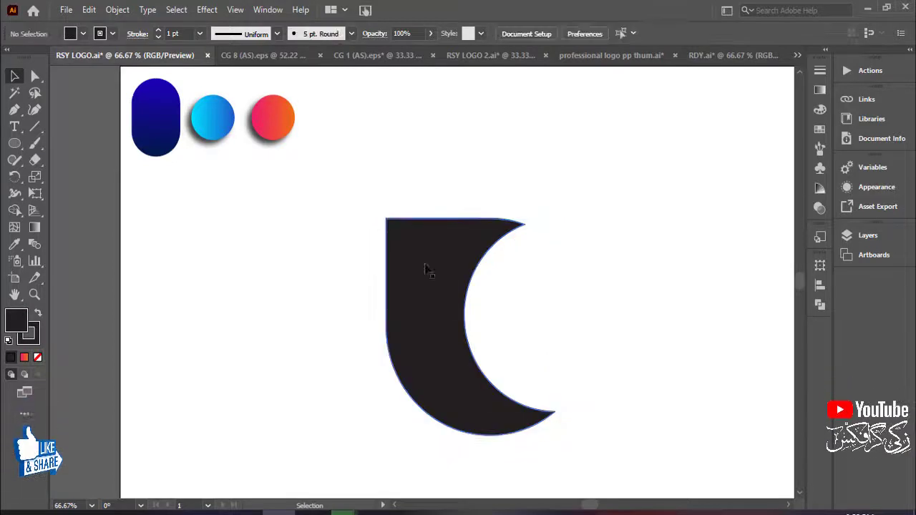
click(425, 265)
click(17, 244)
click(260, 122)
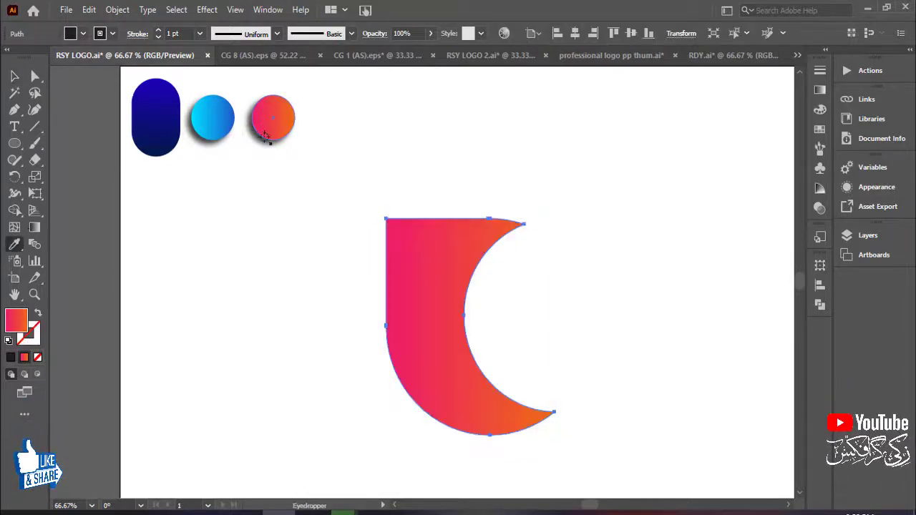
click(14, 78)
click(638, 281)
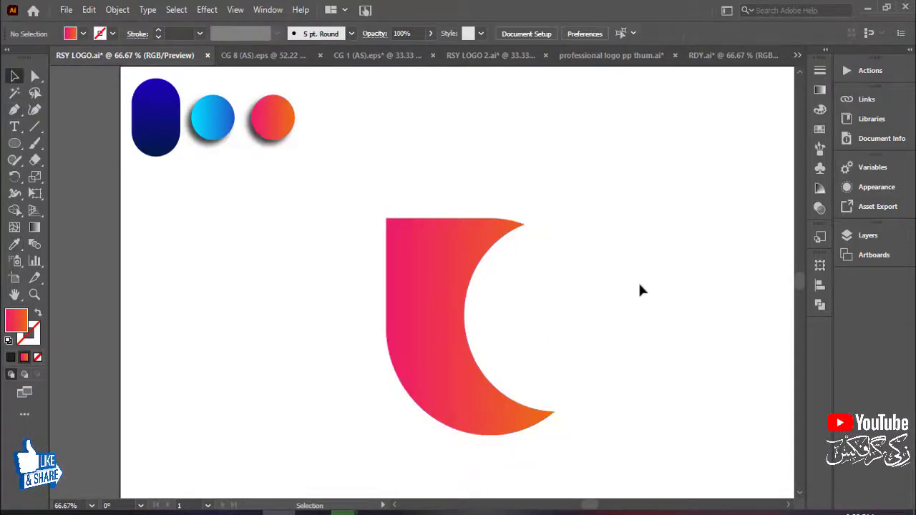
drag(638, 280, 602, 270)
click(403, 312)
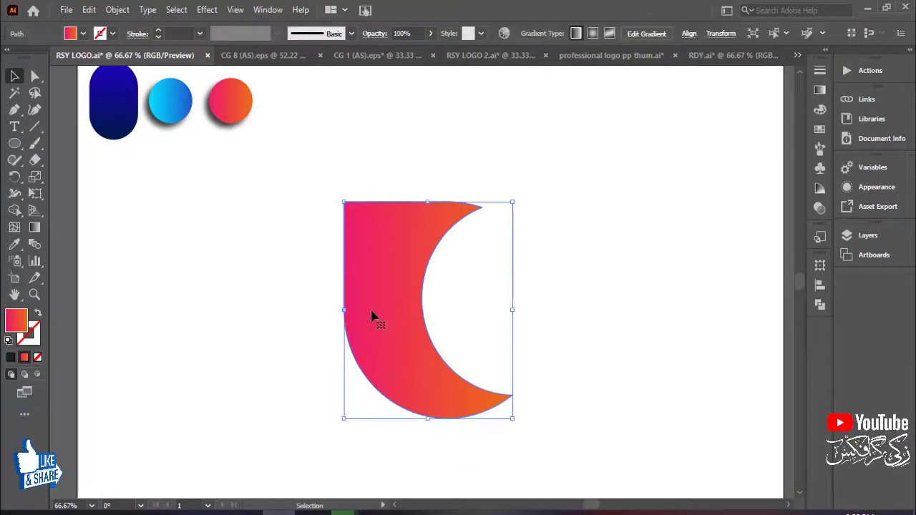
Step: Duplicate the crescent, turn the copy a quarter turn, and overlap it on the original's top
drag(372, 316, 515, 315)
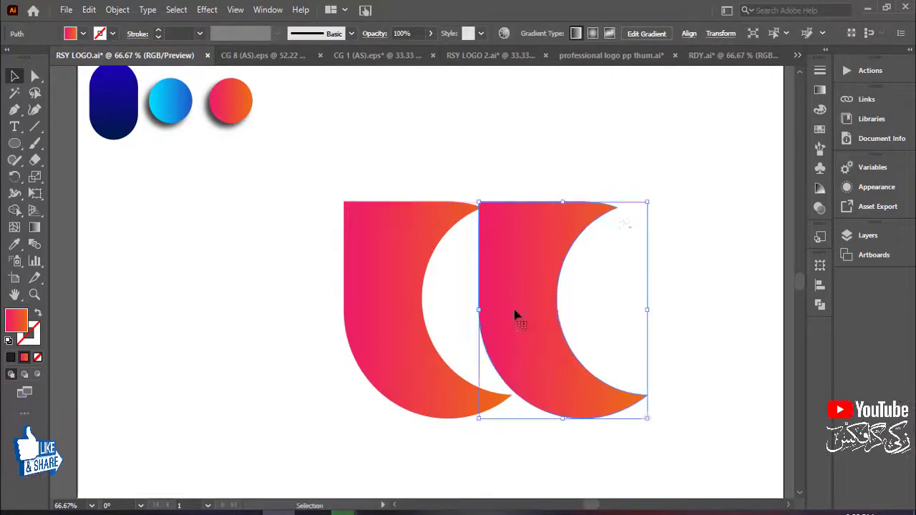
drag(651, 197, 602, 345)
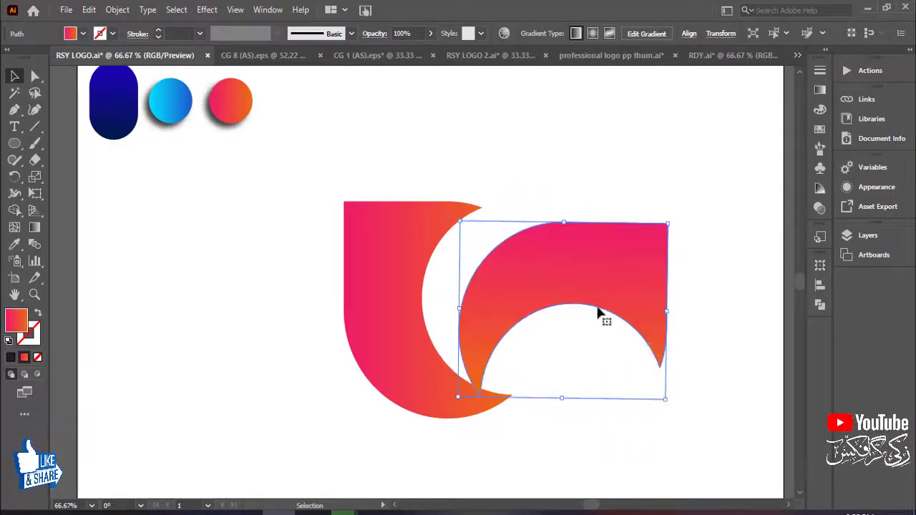
mouse_move(602, 292)
mouse_down()
mouse_move(567, 276)
mouse_move(587, 278)
mouse_move(566, 278)
mouse_up()
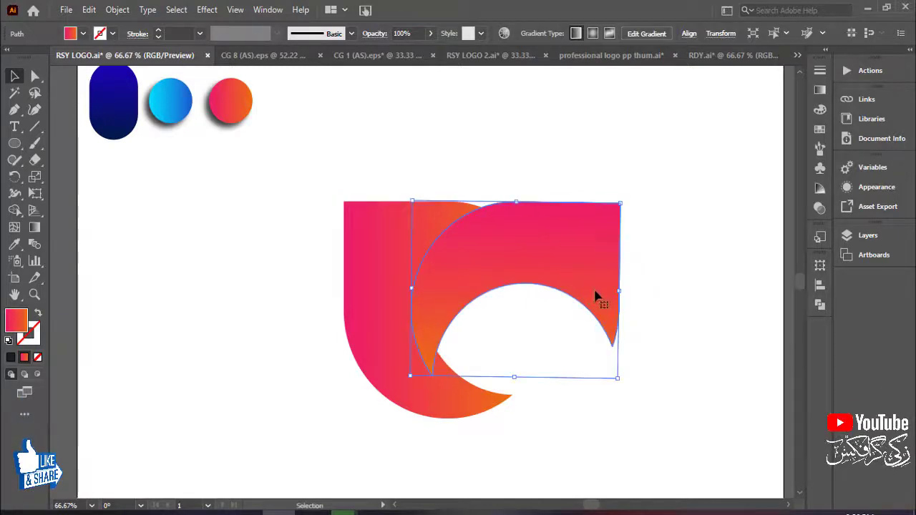
click(707, 294)
drag(706, 288, 686, 265)
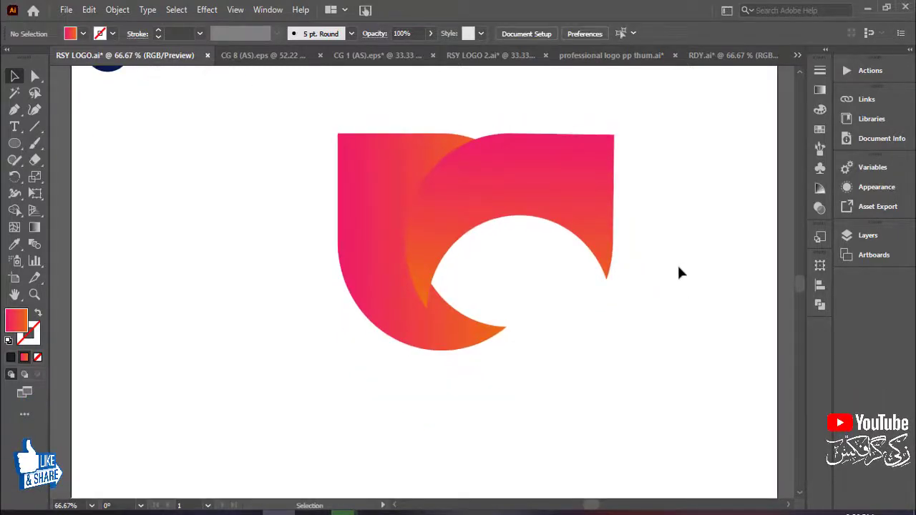
click(558, 229)
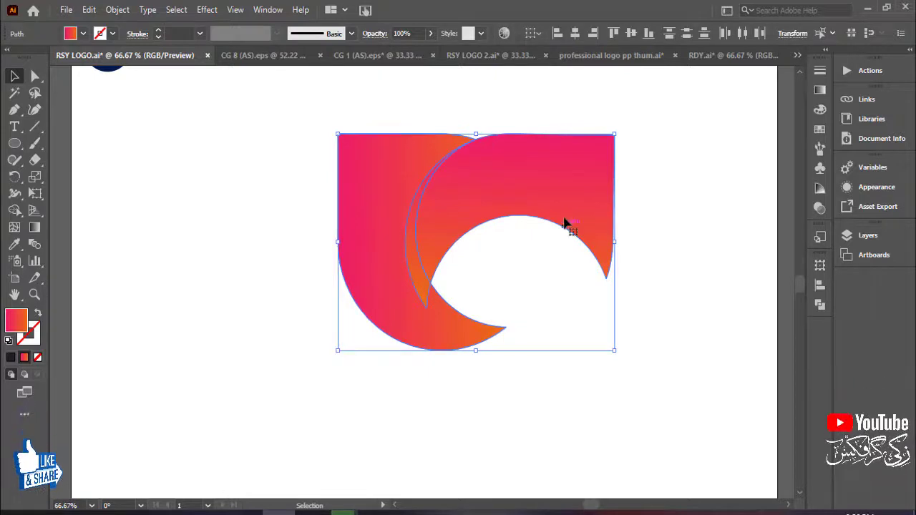
Step: Copy the crescent pair, rotate it to 270°, and interlock it with the originals
drag(565, 223, 562, 309)
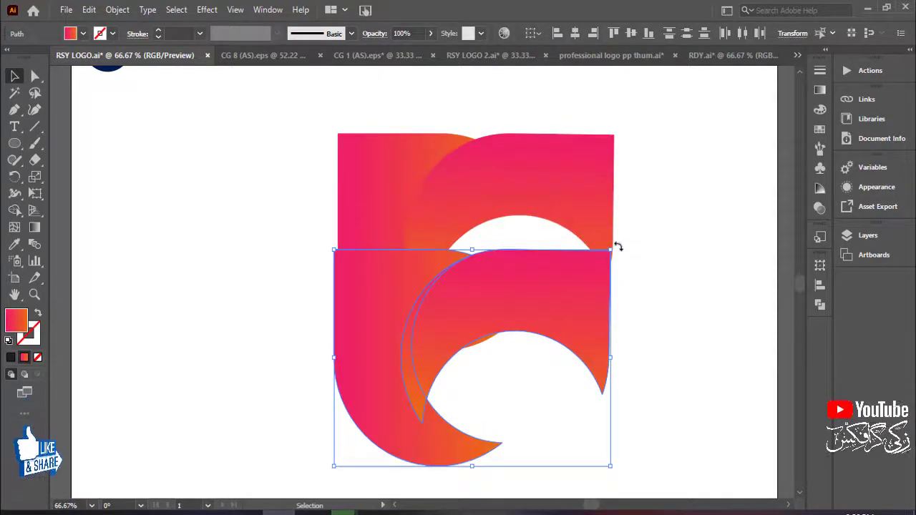
mouse_move(618, 245)
mouse_down()
mouse_move(350, 412)
mouse_move(429, 422)
mouse_up()
drag(618, 247, 393, 434)
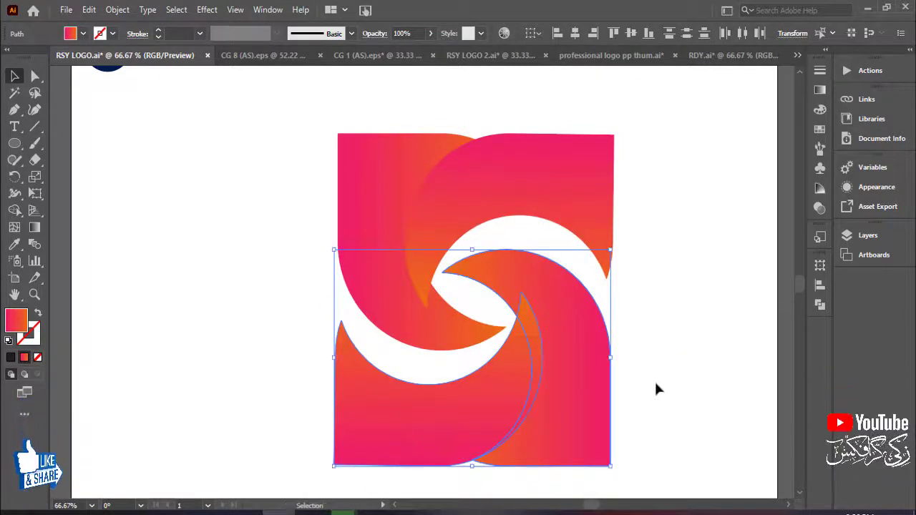
key(ctrl+z)
mouse_move(616, 248)
mouse_down()
mouse_move(455, 459)
mouse_move(399, 444)
mouse_up()
mouse_move(579, 377)
mouse_down()
mouse_move(583, 343)
mouse_move(591, 345)
mouse_up()
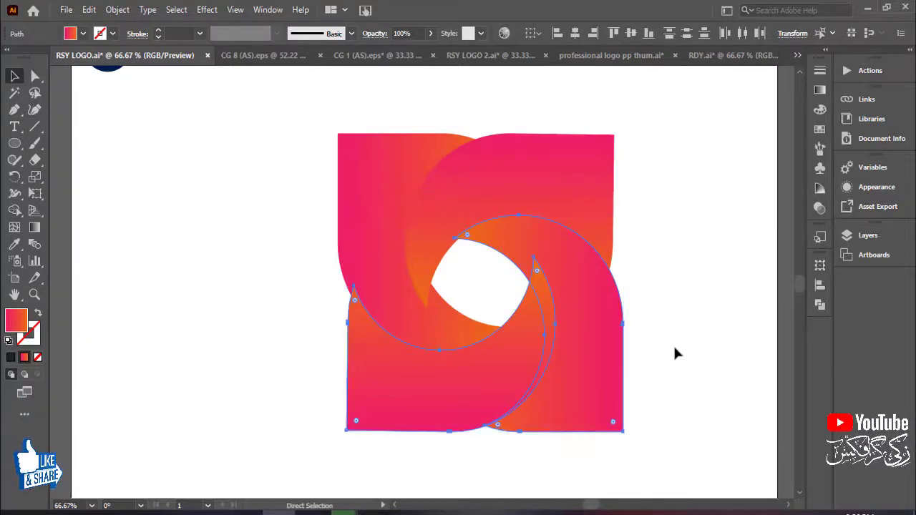
click(694, 208)
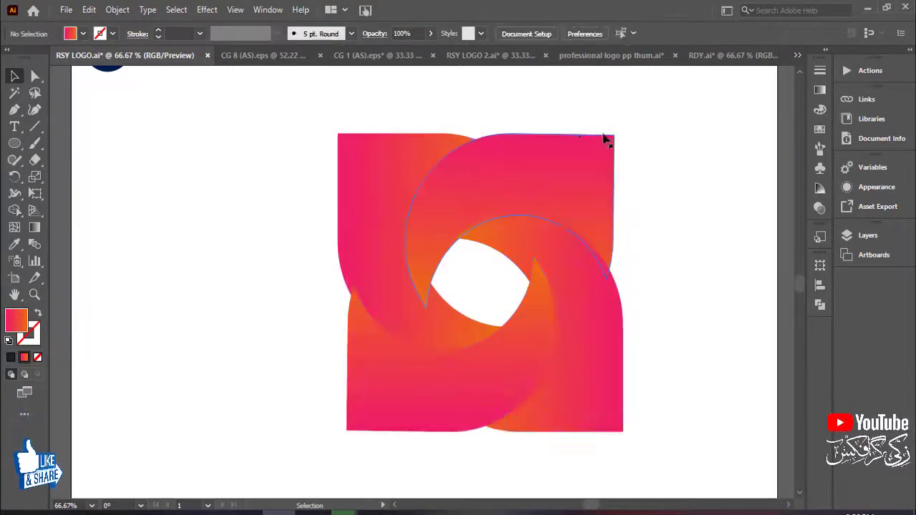
Step: Select the logo and hide the selection edges with Ctrl+H
drag(375, 174, 376, 174)
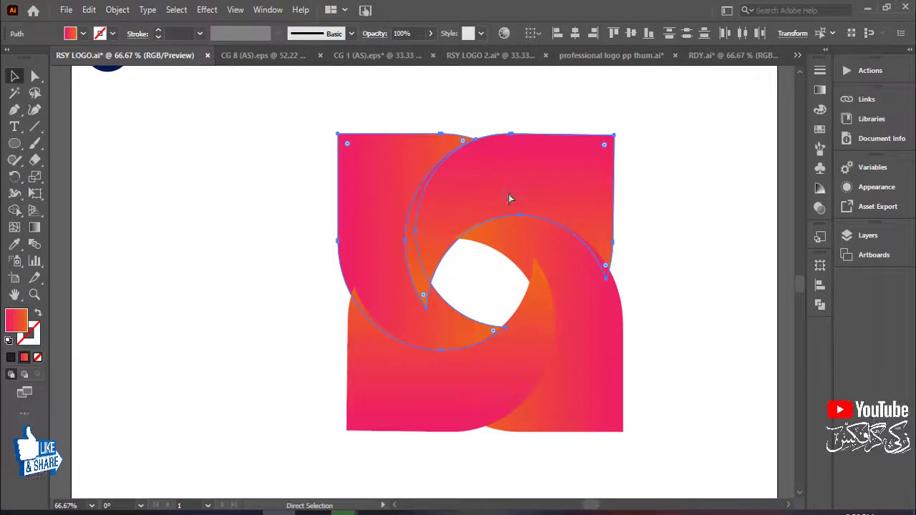
click(675, 221)
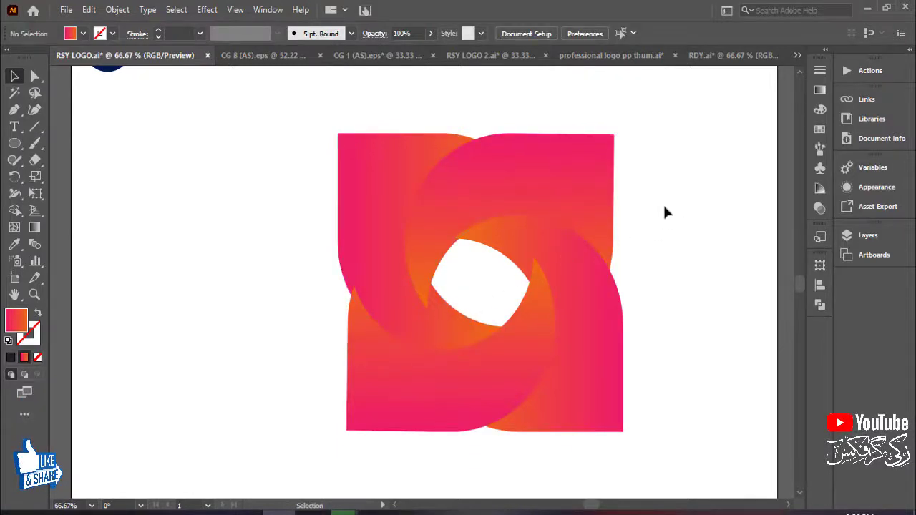
click(522, 307)
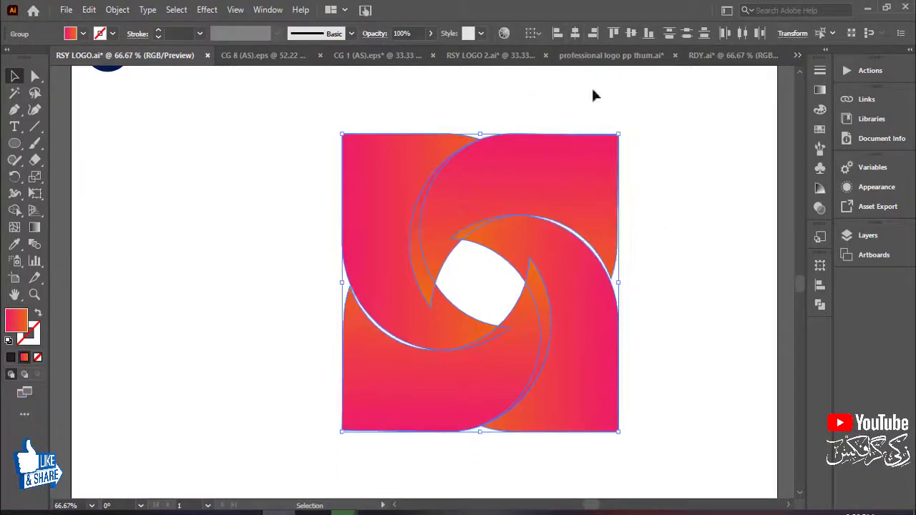
click(685, 254)
click(610, 303)
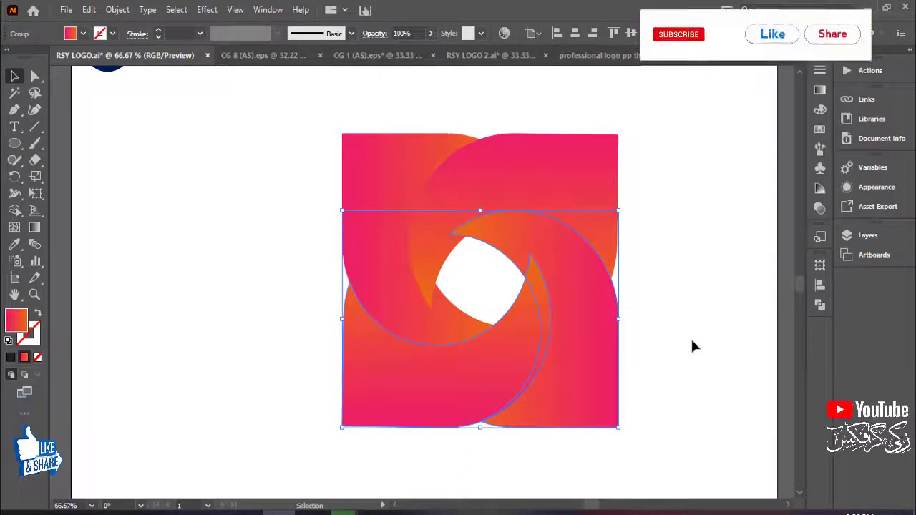
key(ctrl+h)
click(694, 290)
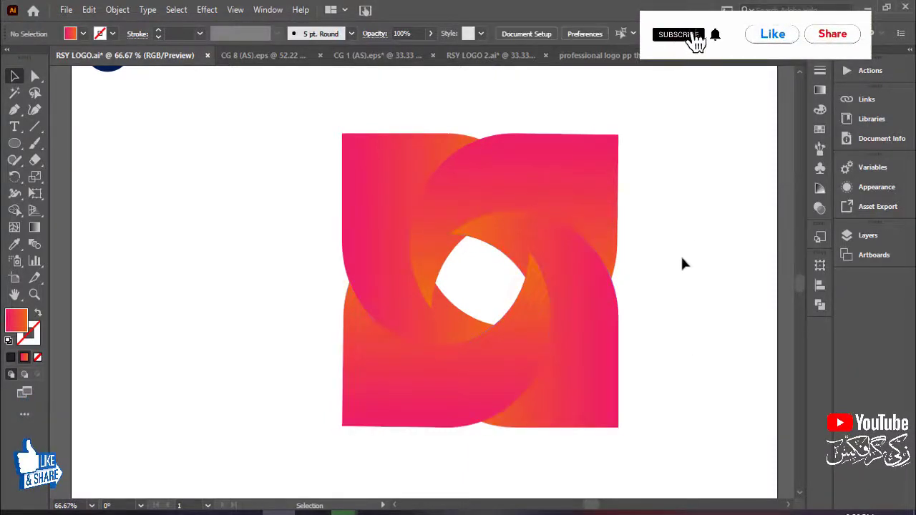
mouse_move(681, 262)
mouse_down()
mouse_move(711, 305)
mouse_move(715, 292)
mouse_up()
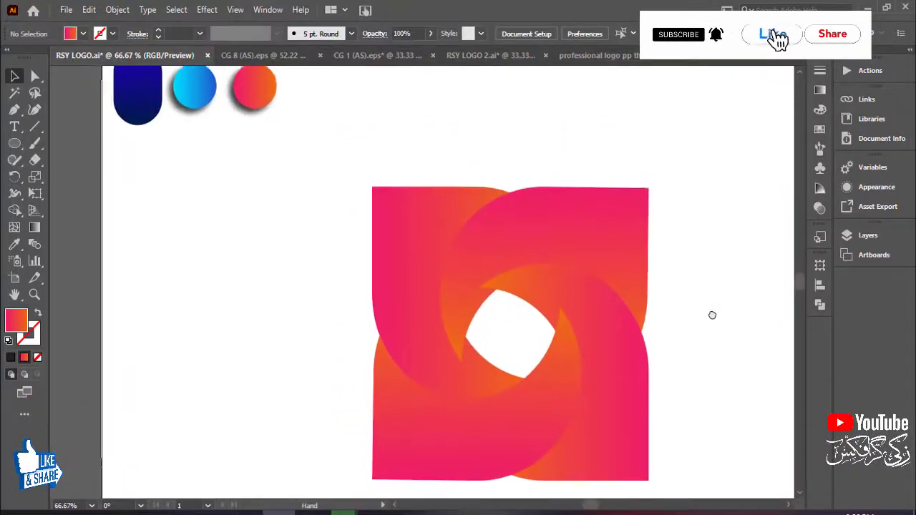
Step: Ungroup the logo pieces and select the left swirl piece
click(620, 237)
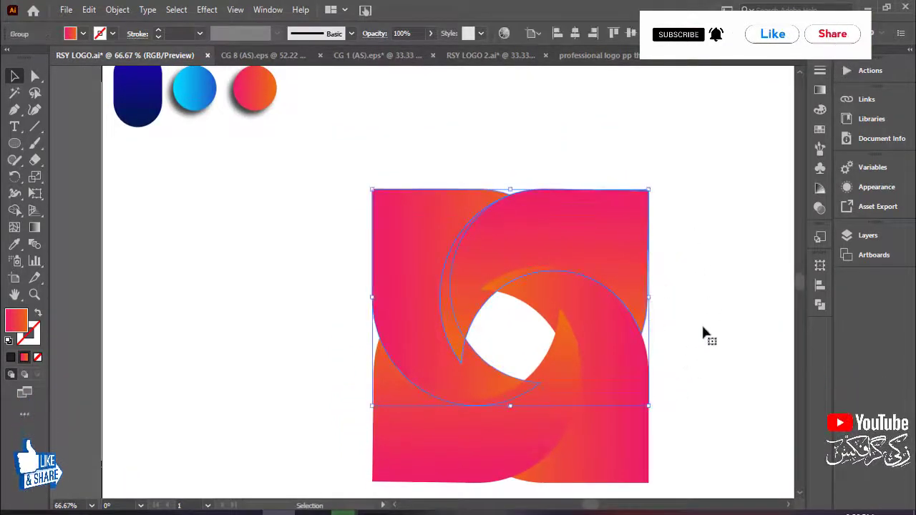
shift+click(511, 374)
right_click(586, 327)
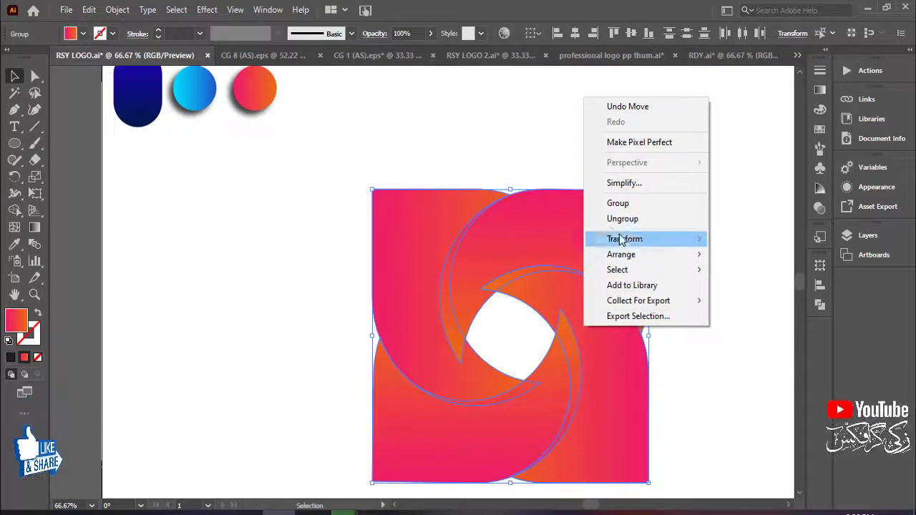
click(623, 219)
click(695, 265)
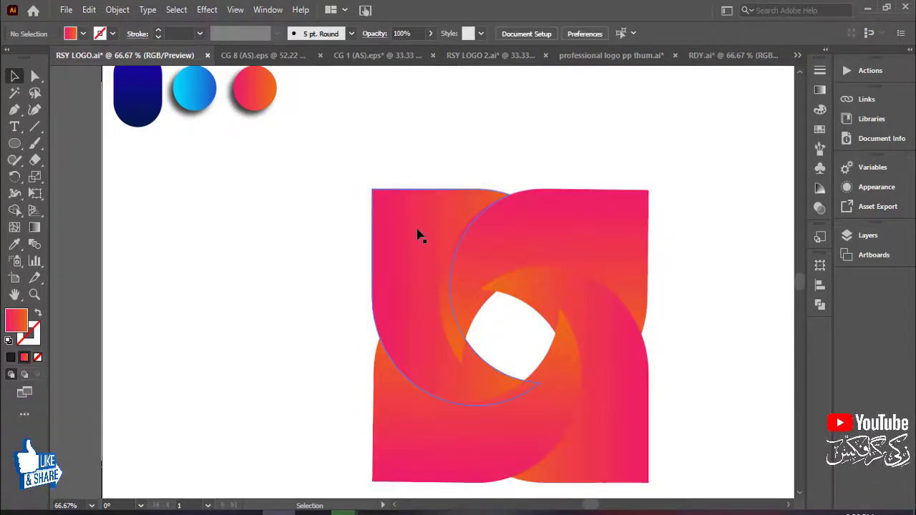
click(419, 237)
Step: Redraw the left and top-right pieces' gradients to run toward the centre hole
click(35, 228)
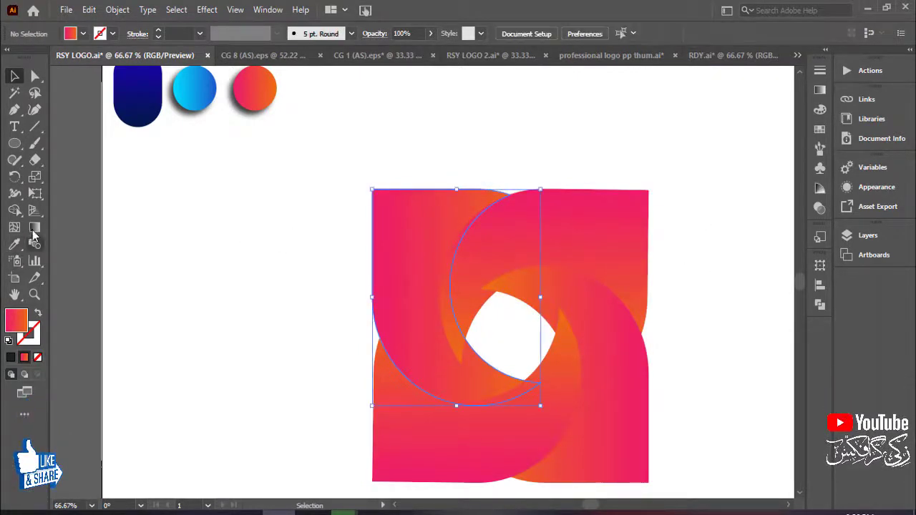
drag(358, 180, 466, 394)
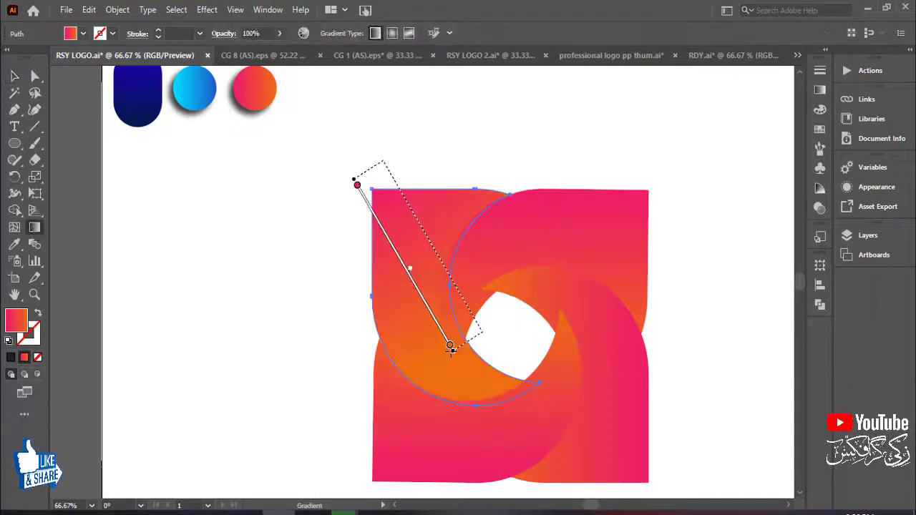
mouse_move(328, 185)
mouse_down()
mouse_move(461, 347)
mouse_move(480, 385)
mouse_up()
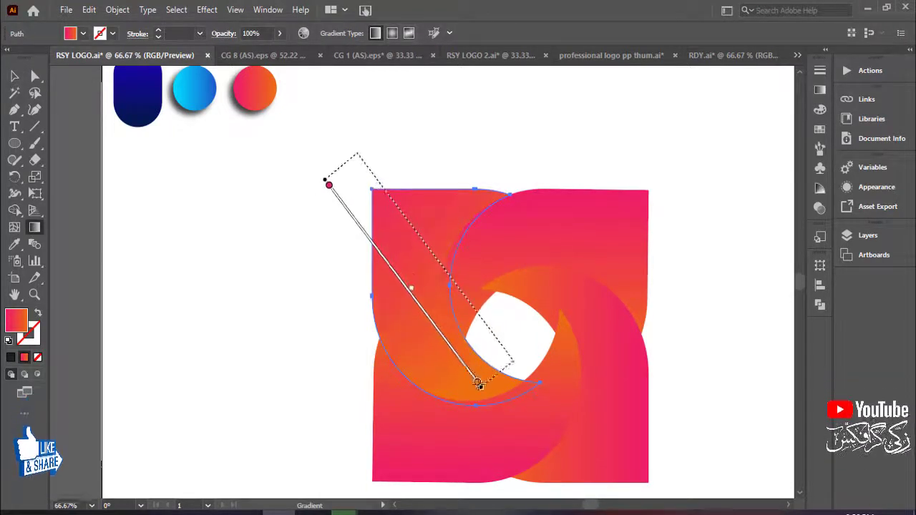
drag(329, 185, 362, 158)
click(87, 96)
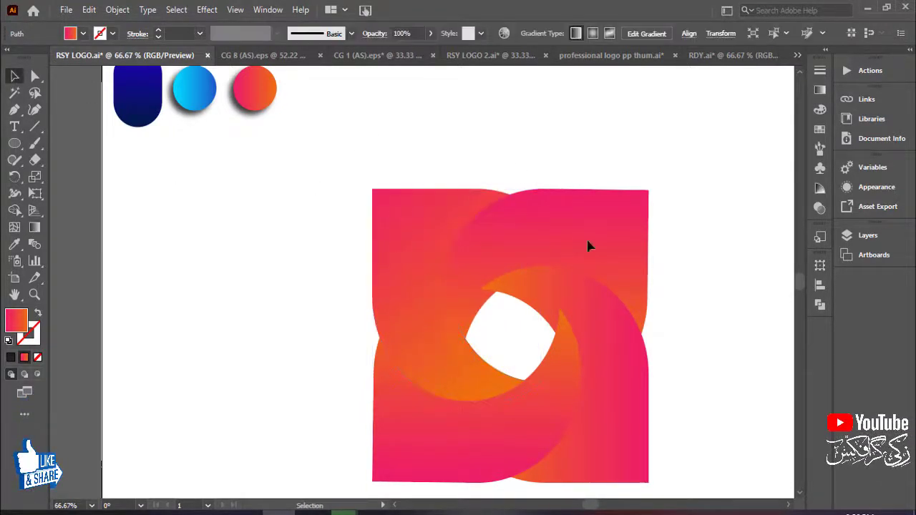
mouse_move(634, 296)
mouse_down()
mouse_move(579, 245)
mouse_move(590, 267)
mouse_up()
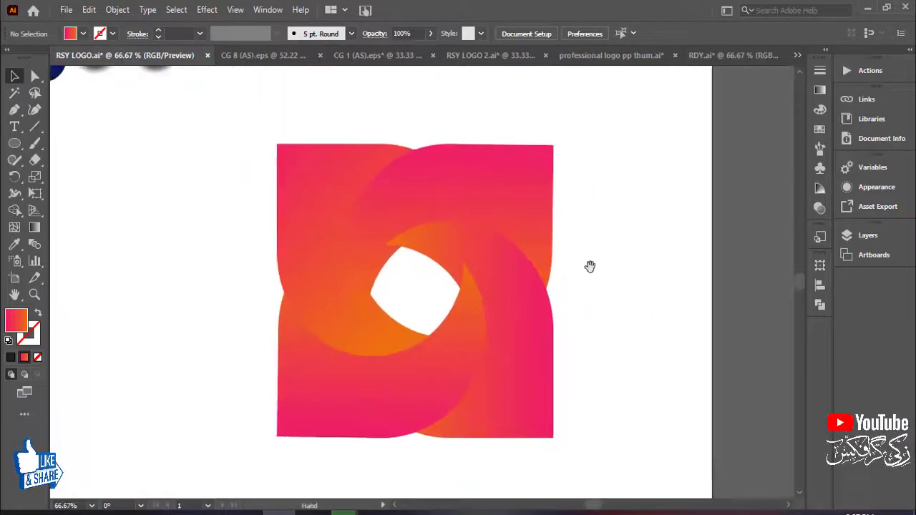
click(528, 211)
click(35, 227)
mouse_move(576, 120)
mouse_down()
mouse_move(371, 294)
mouse_move(363, 330)
mouse_move(395, 315)
mouse_up()
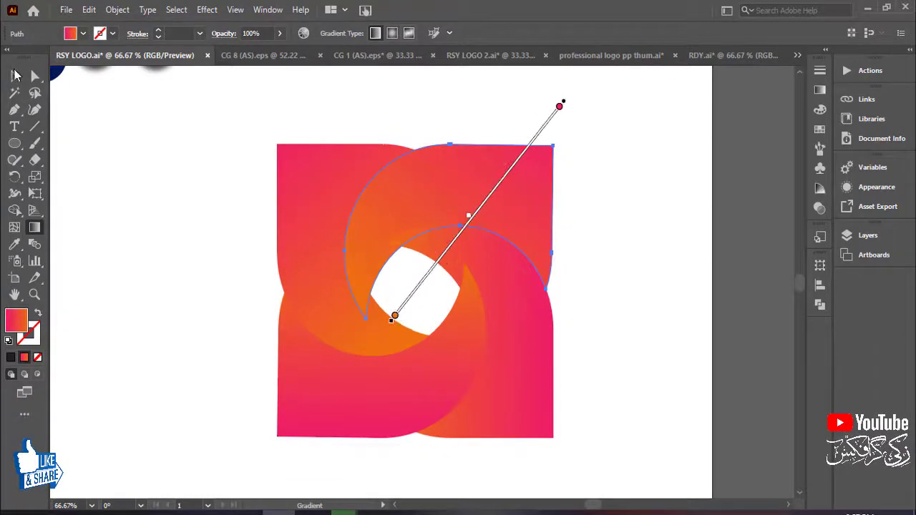
Step: Run the lower-left piece's gradient from lower-left toward upper-right
click(13, 76)
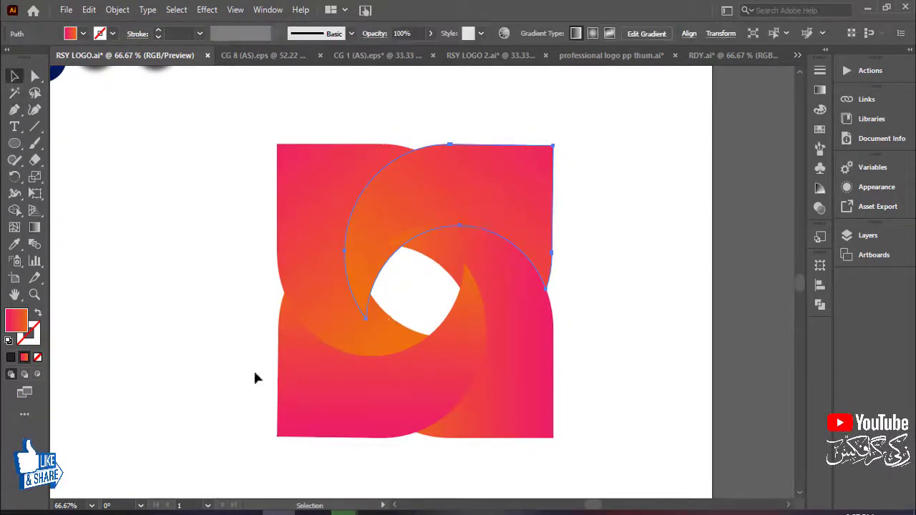
click(348, 440)
click(341, 425)
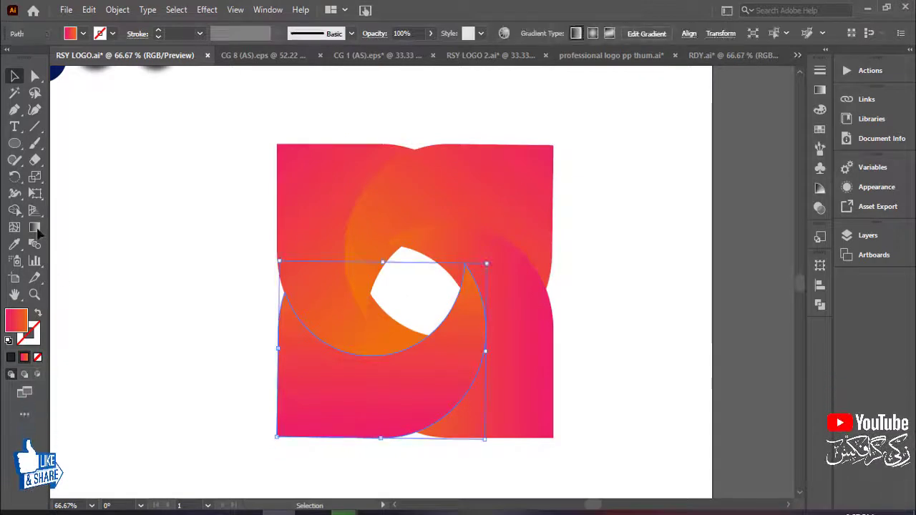
click(34, 227)
mouse_move(257, 443)
mouse_down()
mouse_move(441, 310)
mouse_move(435, 304)
mouse_up()
Step: Run the right piece's gradient from lower-right toward upper-left, then zoom out
click(14, 77)
click(242, 205)
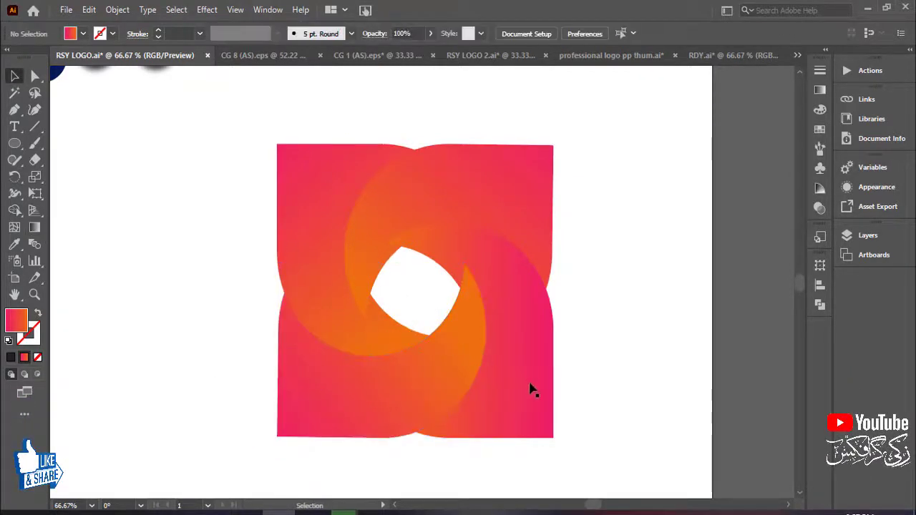
click(516, 358)
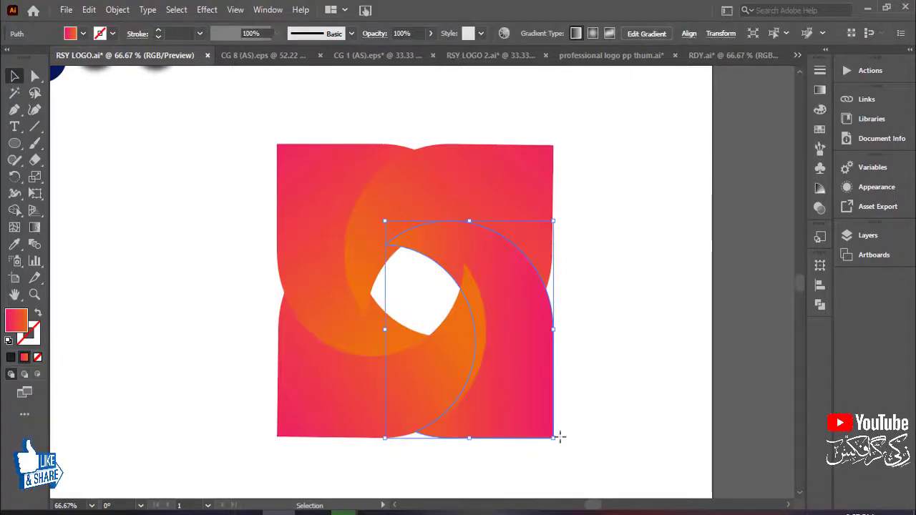
key(g)
drag(583, 449, 435, 251)
click(14, 77)
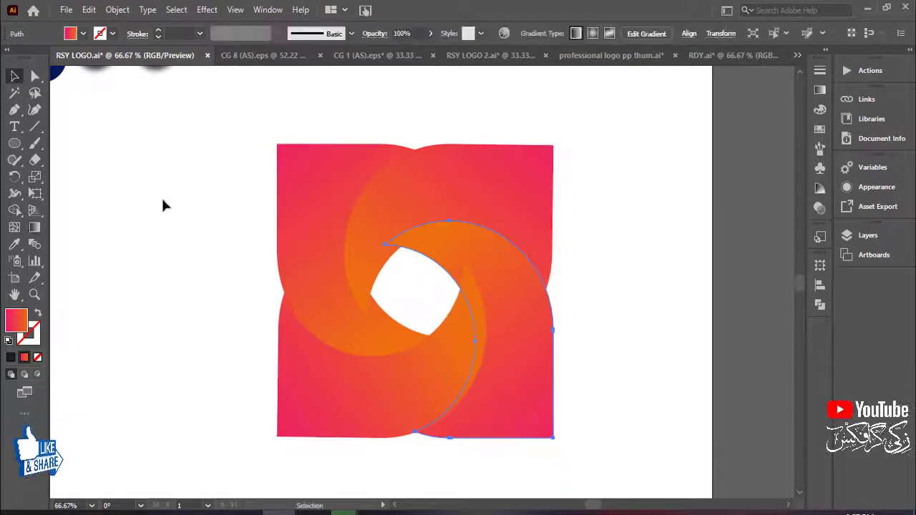
click(164, 205)
mouse_move(610, 305)
mouse_down()
mouse_move(720, 317)
mouse_move(727, 355)
mouse_up()
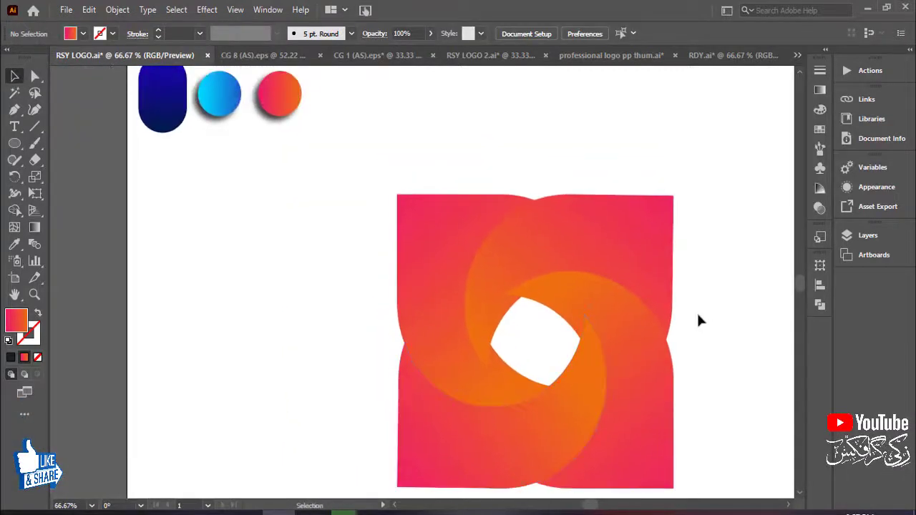
key(ctrl+minus)
Step: Rotate the pinwheel logo 45° into a diamond
drag(681, 311, 655, 273)
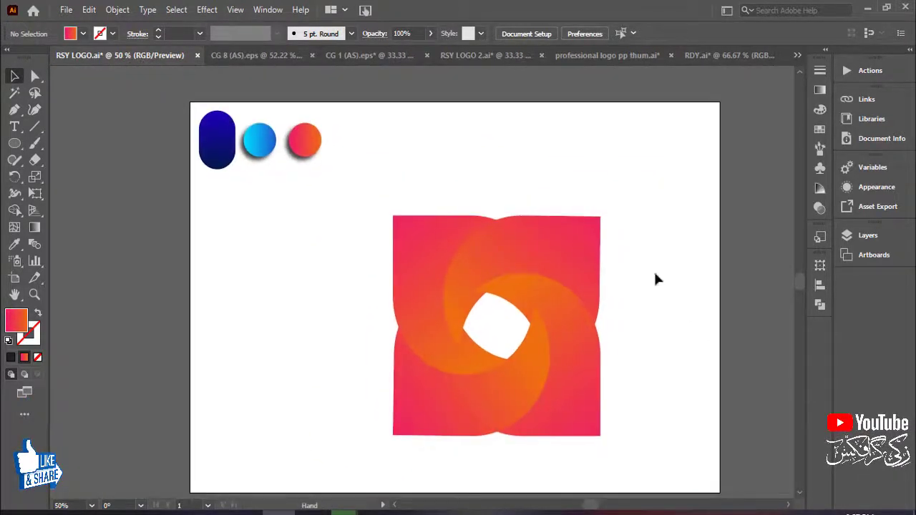
drag(270, 399, 272, 401)
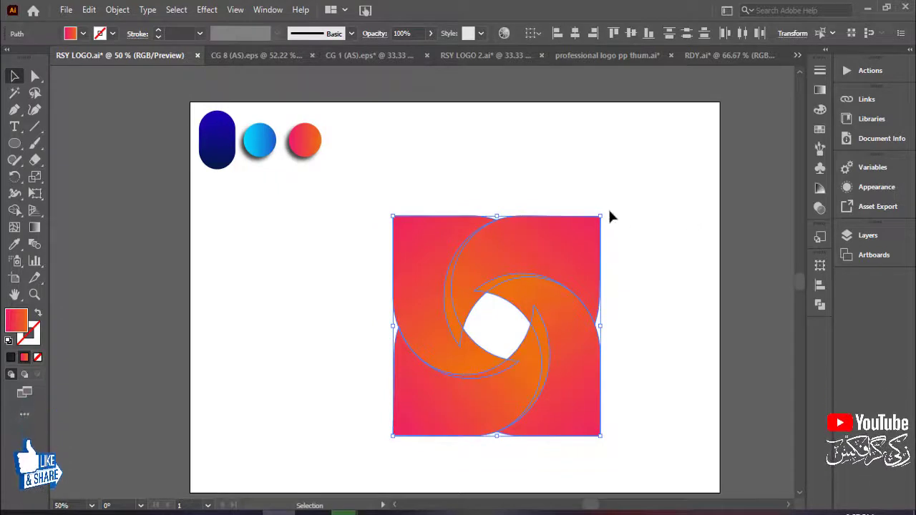
drag(606, 210, 507, 177)
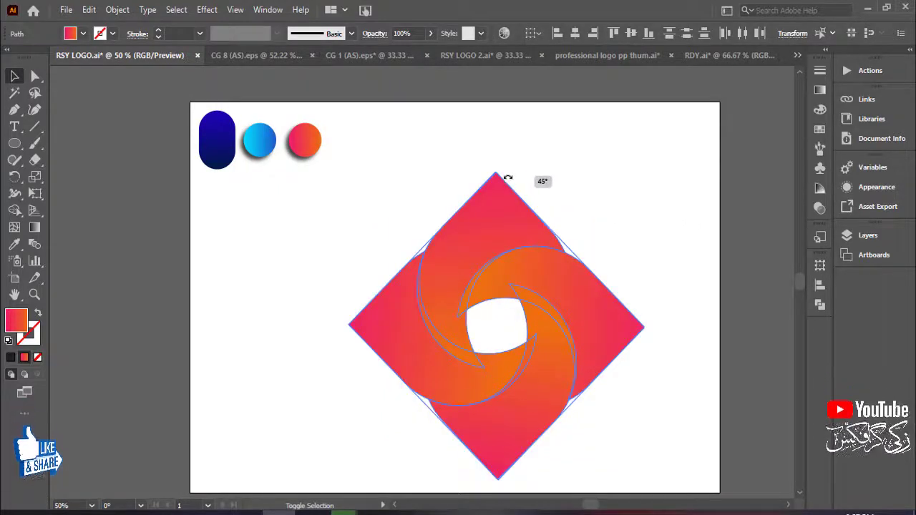
click(680, 301)
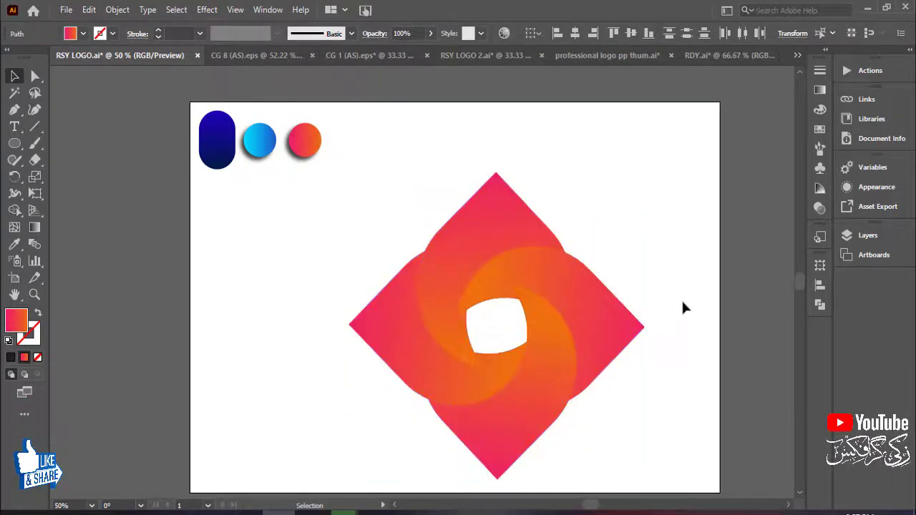
Step: Group the diamond logo's pieces and scale it down slightly around its centre
mouse_move(473, 390)
mouse_down()
mouse_move(477, 364)
mouse_move(399, 352)
mouse_up()
key(a)
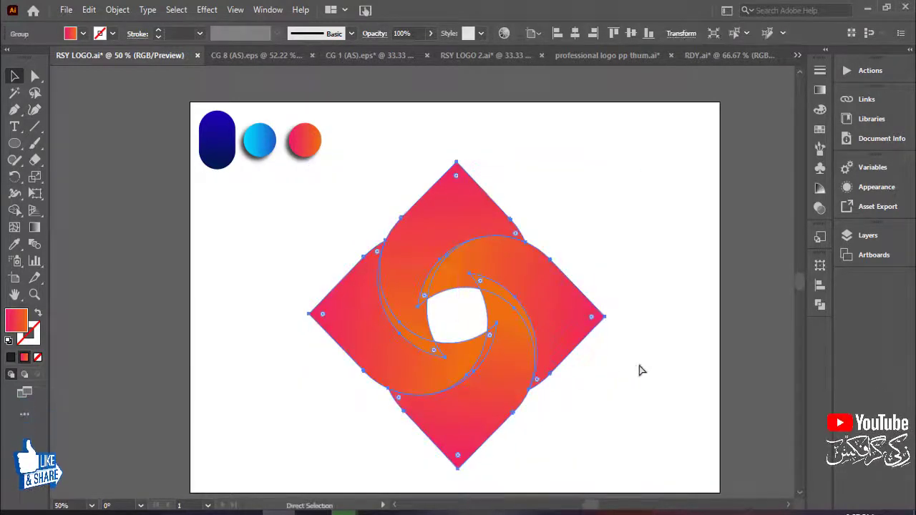
key(v)
drag(668, 361, 685, 358)
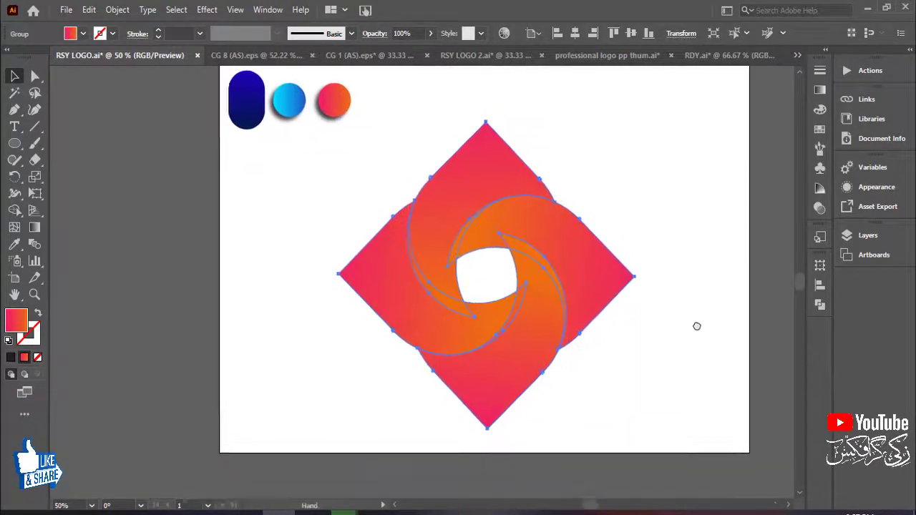
click(687, 237)
click(600, 305)
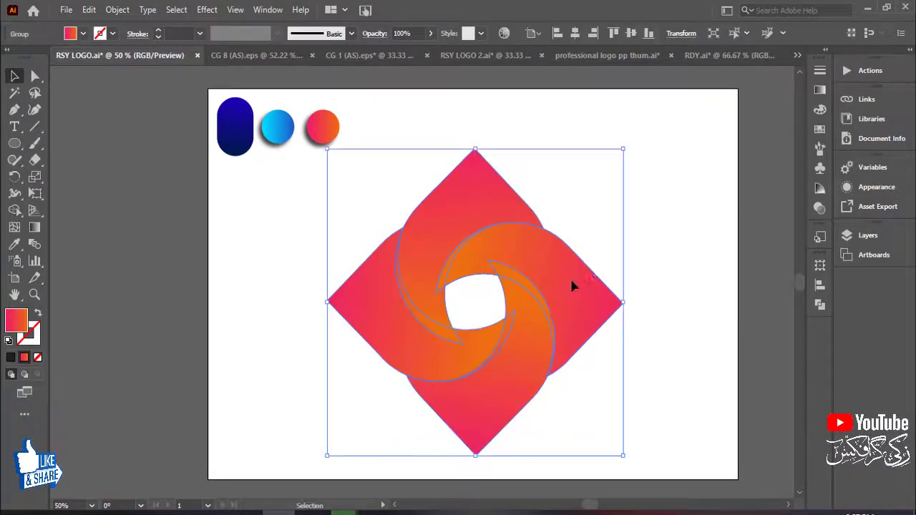
drag(622, 150, 603, 170)
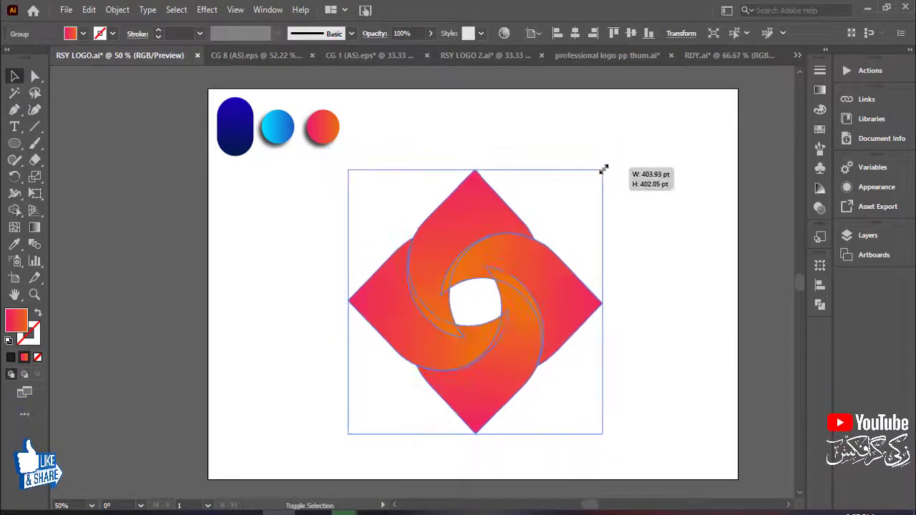
click(666, 242)
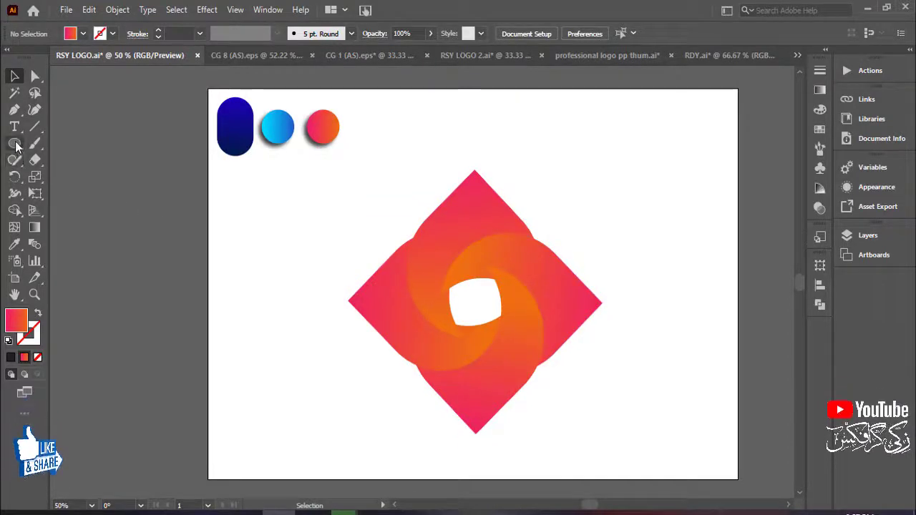
Step: Draw a rectangle covering the whole artboard and send it behind the logo
drag(15, 143, 57, 175)
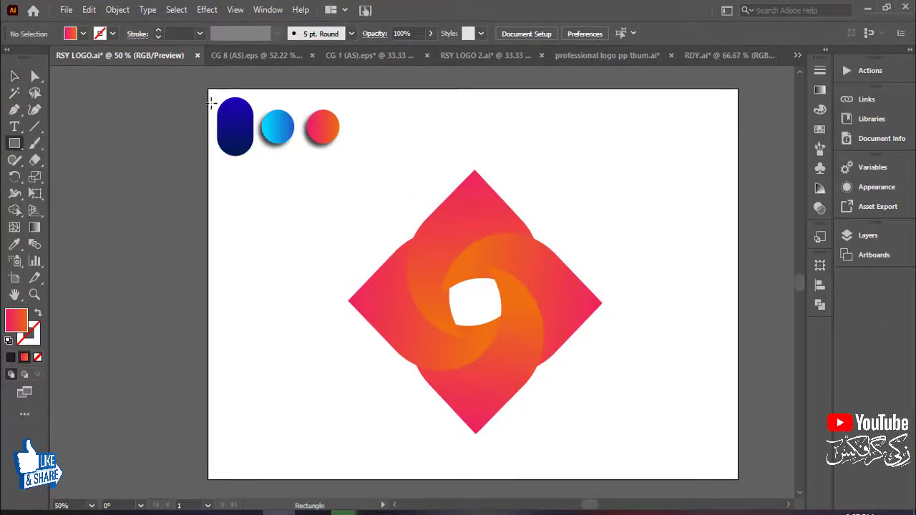
drag(212, 93, 736, 478)
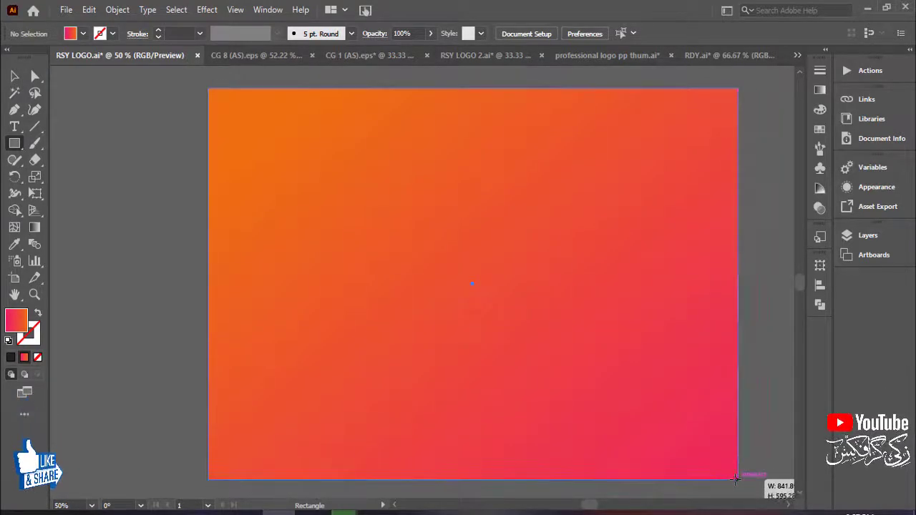
key(v)
right_click(571, 308)
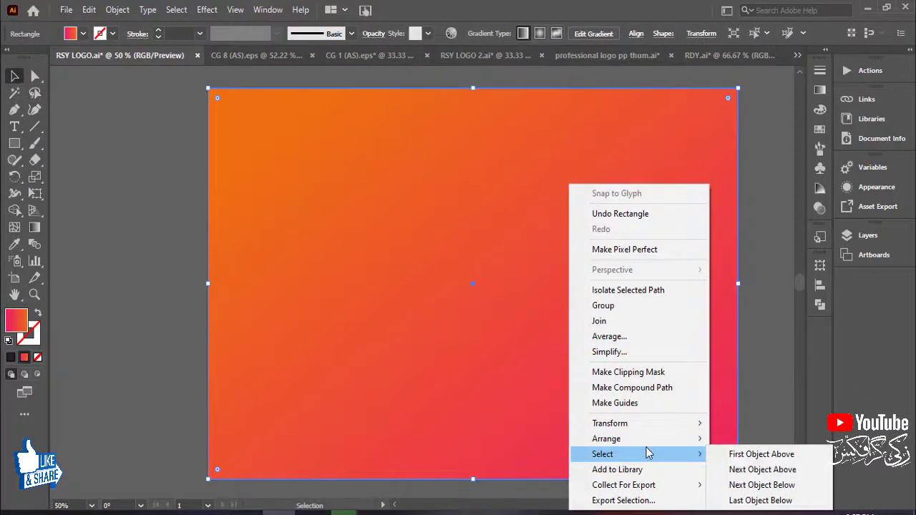
mouse_move(606, 439)
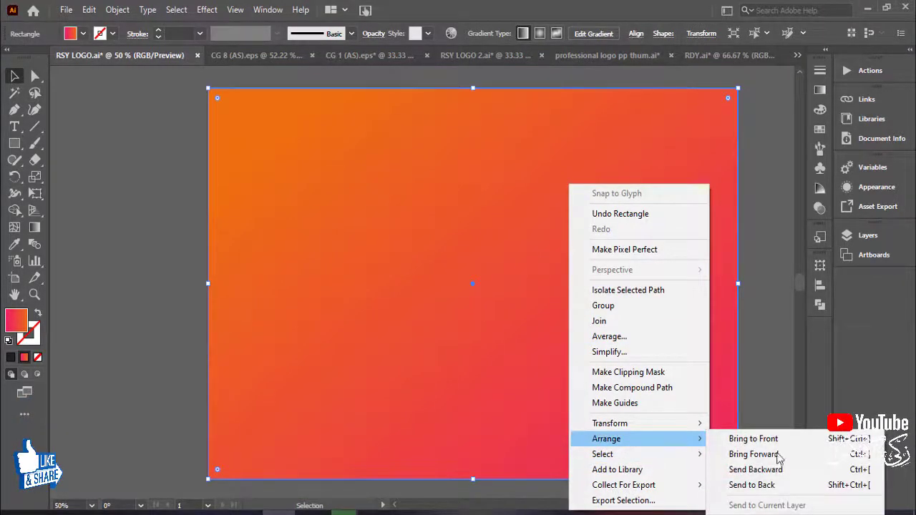
click(764, 485)
Step: Fill the background rectangle with the cyan-blue gradient sampled from the circle swatch
click(197, 192)
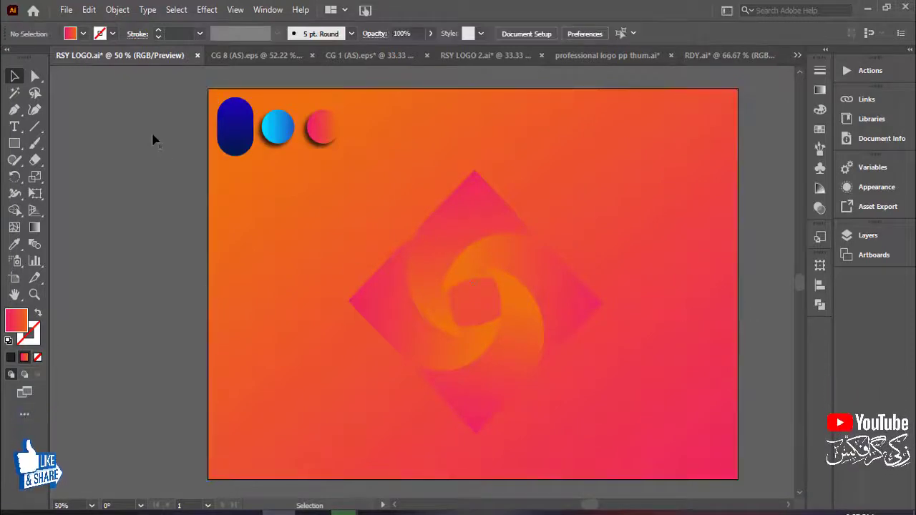
click(237, 219)
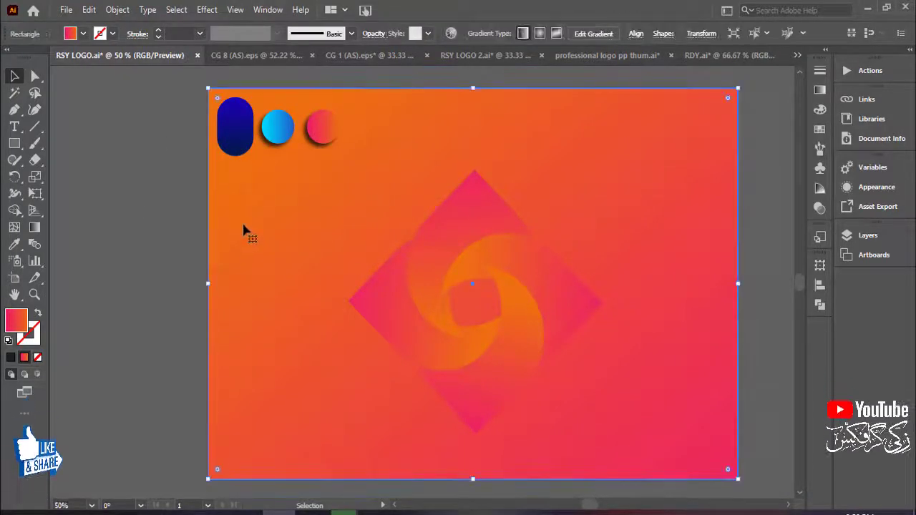
click(15, 244)
click(281, 138)
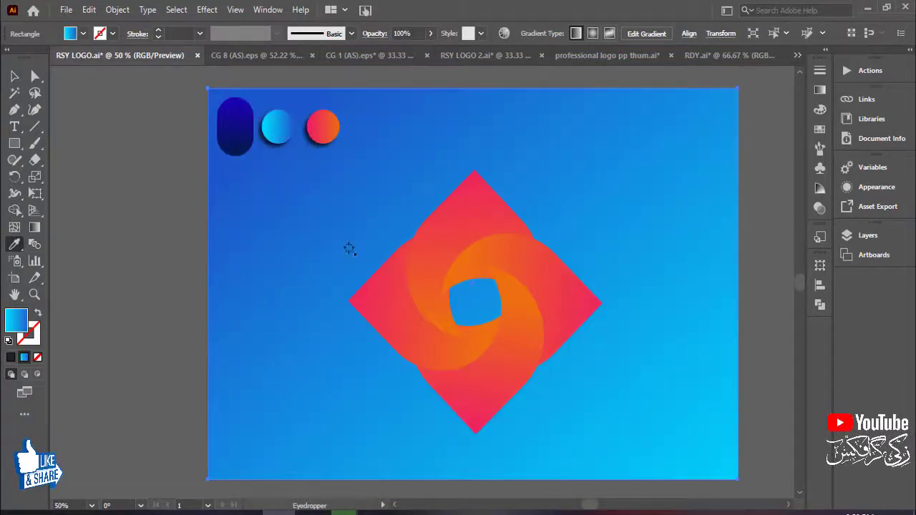
click(234, 136)
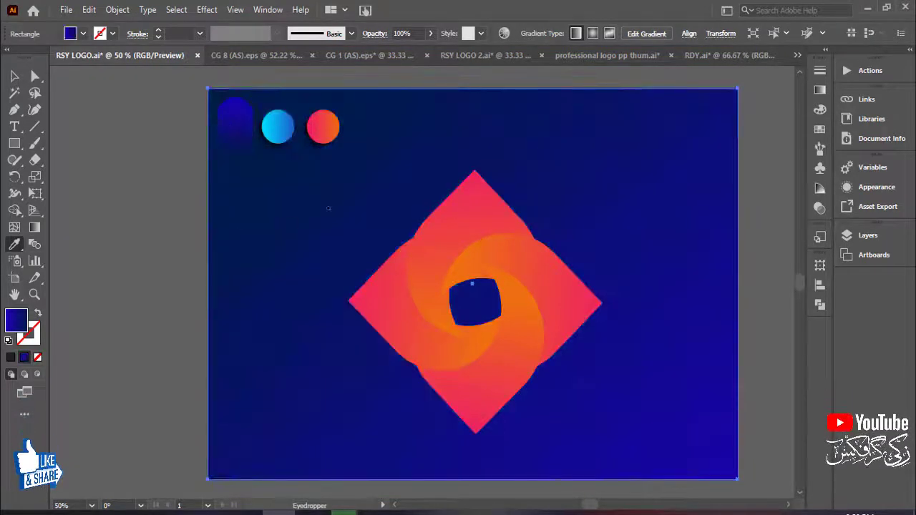
click(330, 131)
click(277, 128)
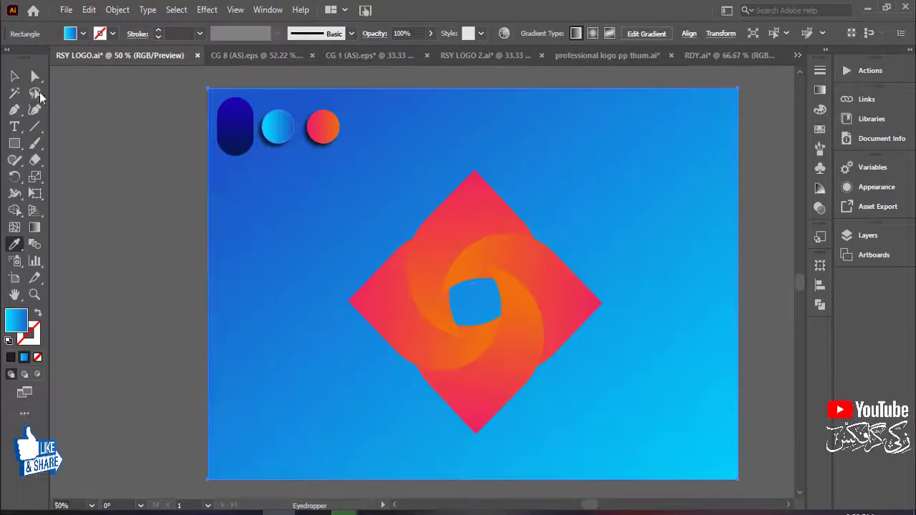
Step: Nudge the logo group up slightly, then reselect the background rectangle
click(14, 76)
click(742, 322)
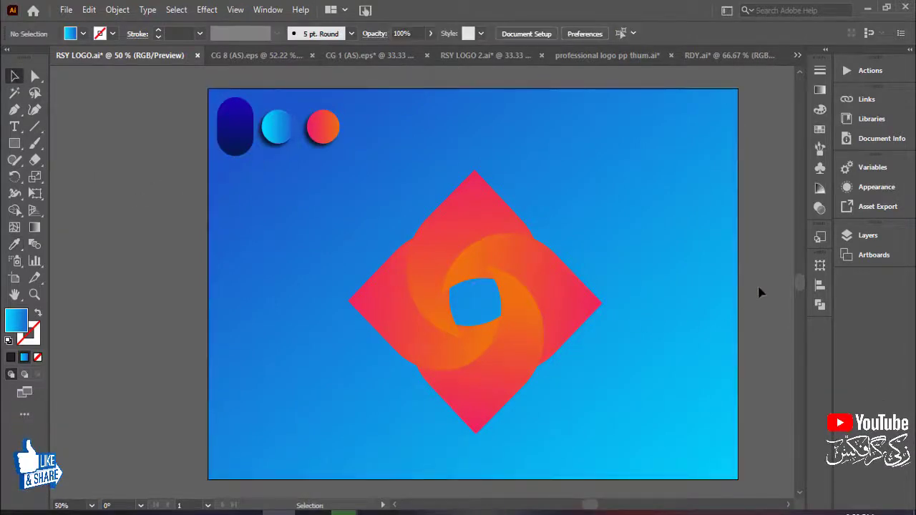
drag(757, 335, 758, 322)
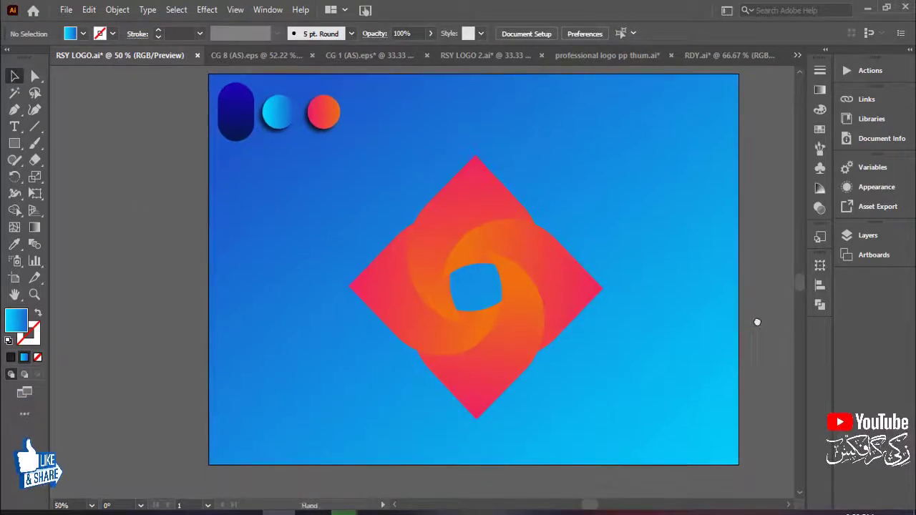
click(575, 294)
drag(537, 260, 537, 241)
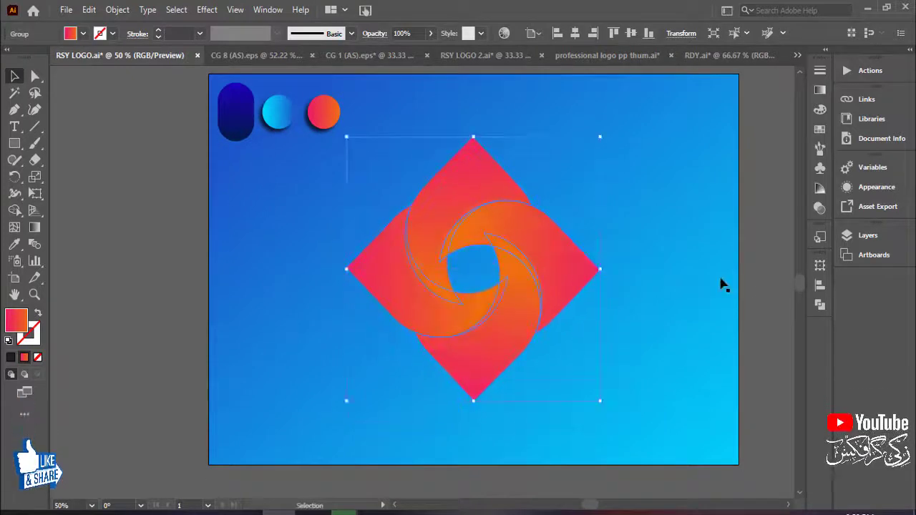
click(764, 286)
drag(739, 281, 737, 304)
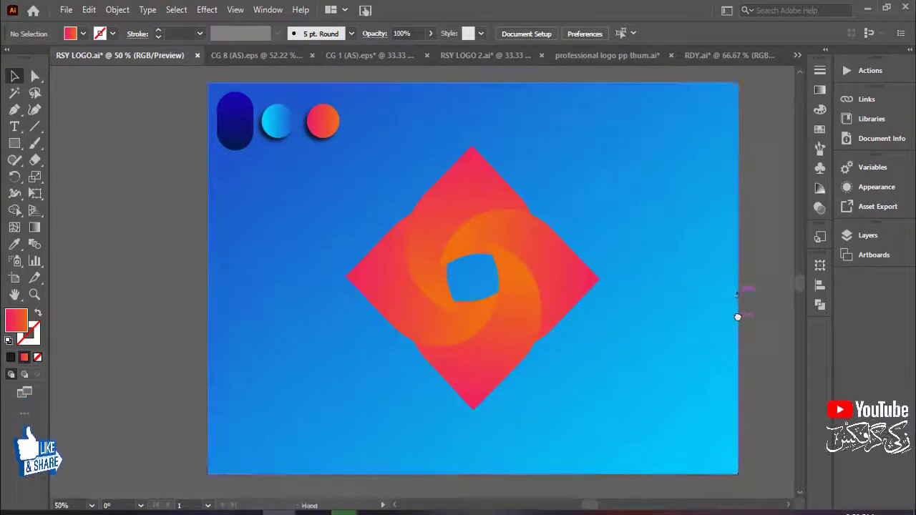
click(696, 293)
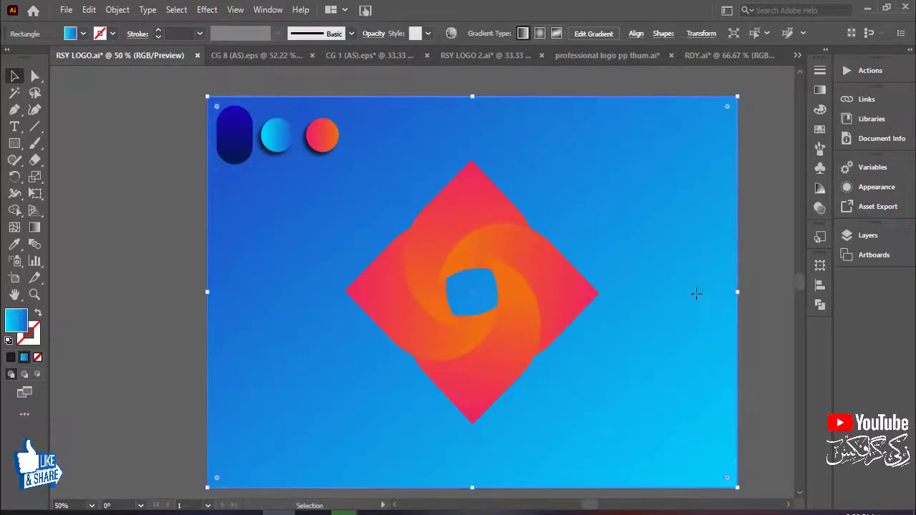
Step: Delete the blue background rectangle and reposition the logo on the artboard
key(Delete)
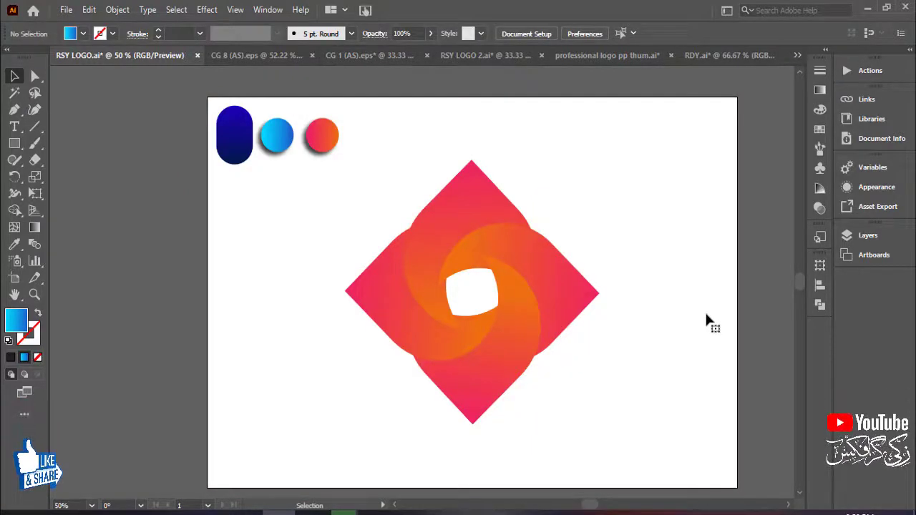
key(ctrl+equal)
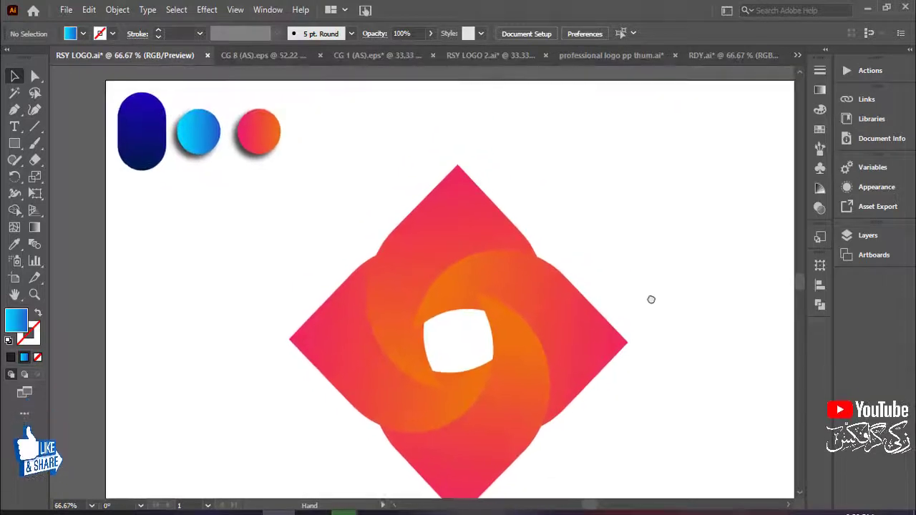
mouse_move(613, 256)
mouse_down()
mouse_move(611, 201)
mouse_move(602, 215)
mouse_up()
key(ctrl+minus)
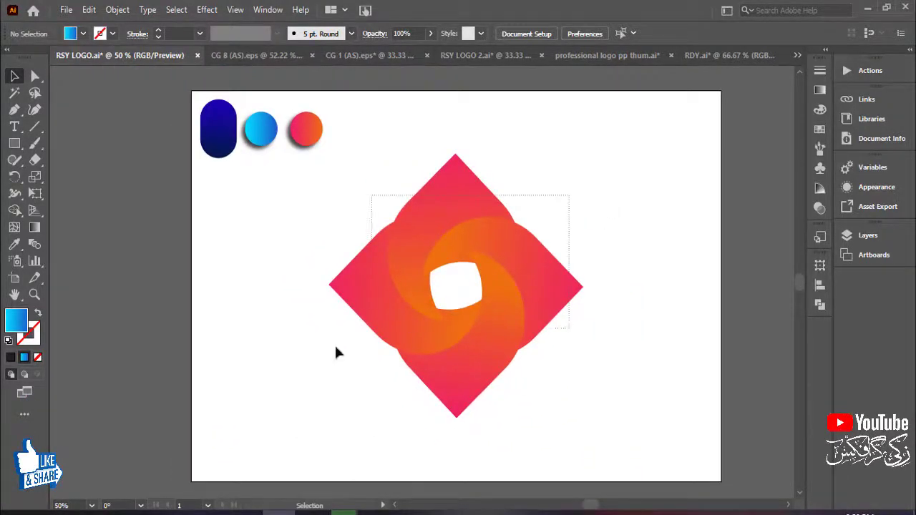
mouse_move(473, 336)
mouse_down()
mouse_move(605, 348)
mouse_move(349, 339)
mouse_up()
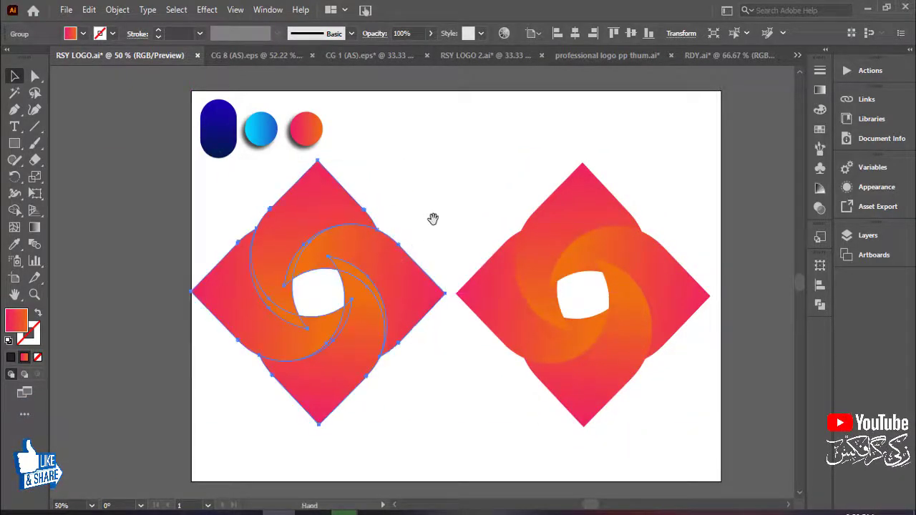
drag(433, 218, 481, 222)
Step: Ungroup the left logo into separate pieces and select all of them
right_click(367, 217)
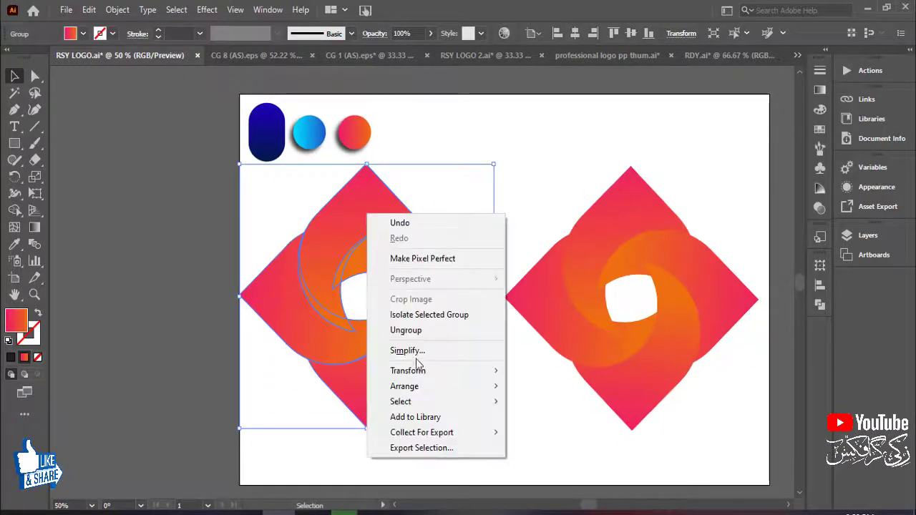
click(395, 328)
click(358, 203)
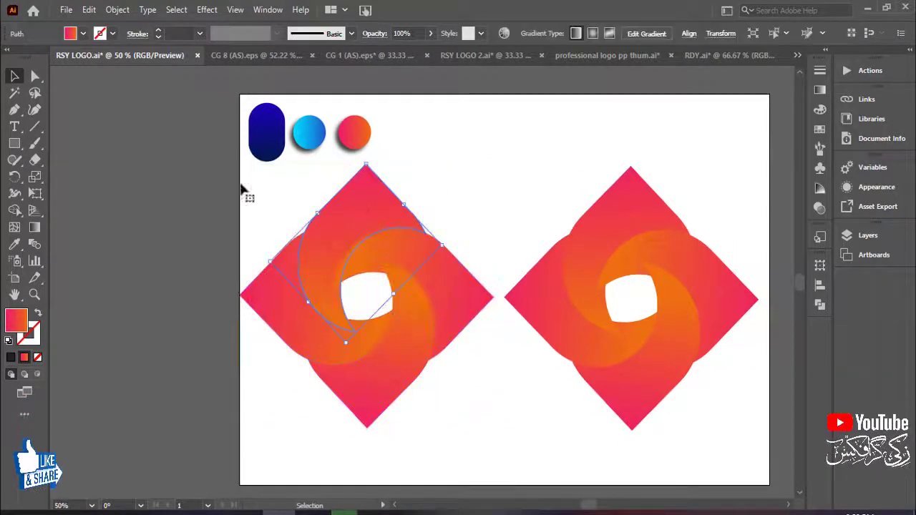
drag(443, 349, 256, 236)
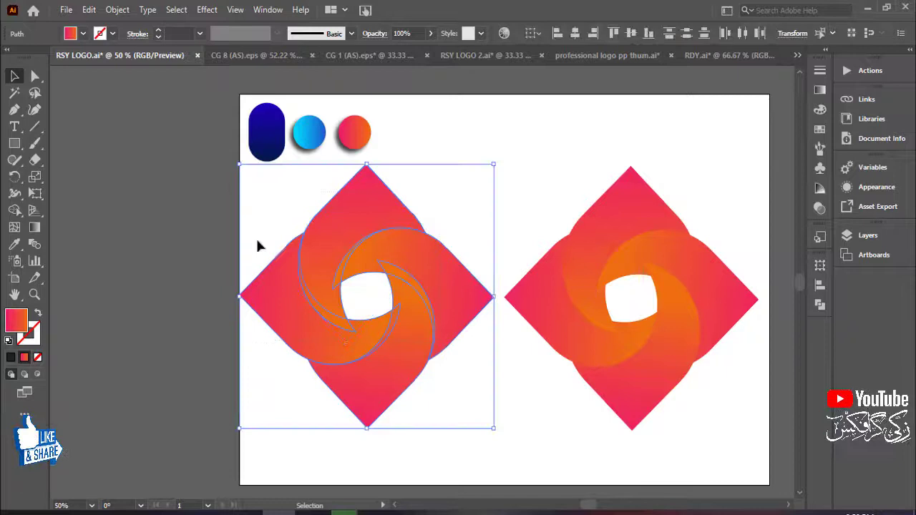
Step: Recolour the left logo with the blue circle's gradient
click(14, 243)
click(313, 141)
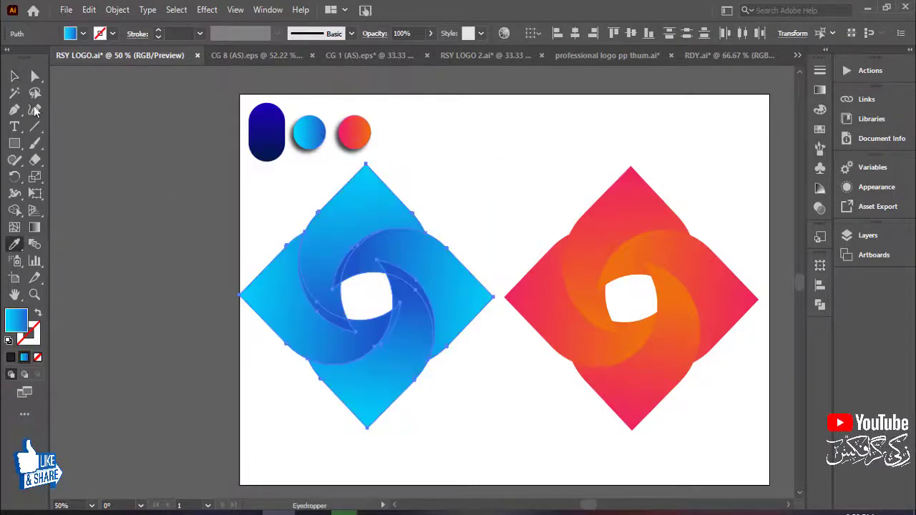
click(14, 76)
click(522, 429)
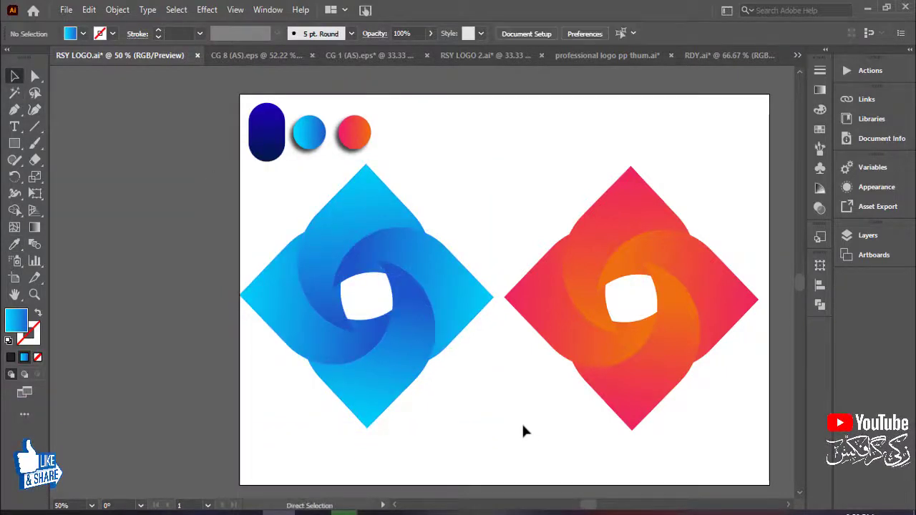
key(ctrl+plus)
Step: Bring the upper blue swirl piece to the front of the stack
drag(440, 175, 441, 199)
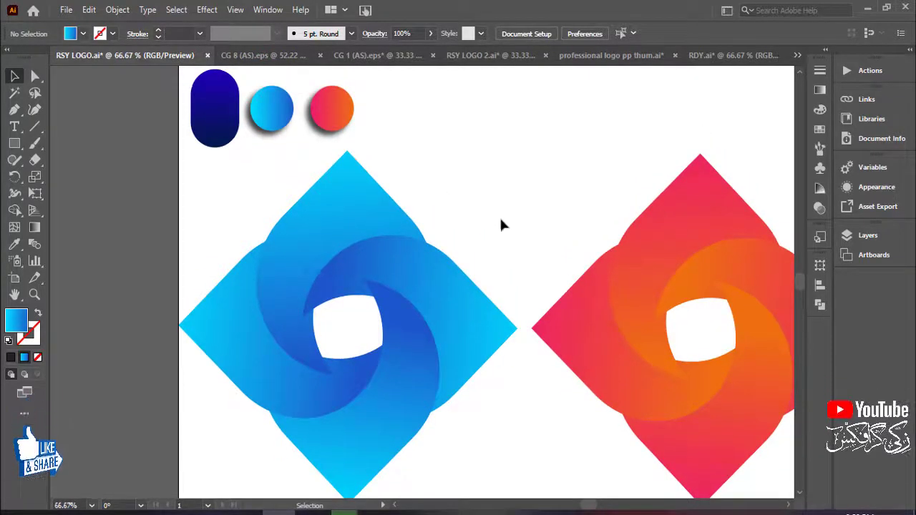
click(351, 213)
click(508, 287)
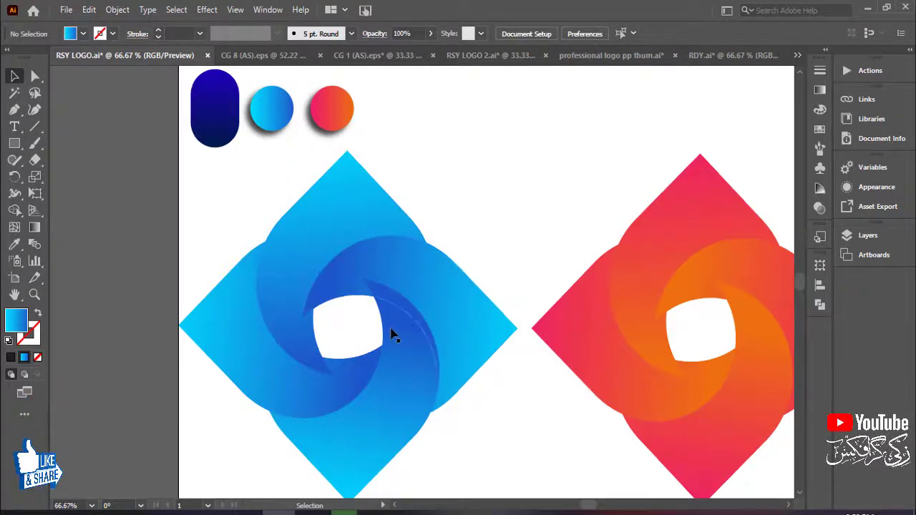
click(320, 238)
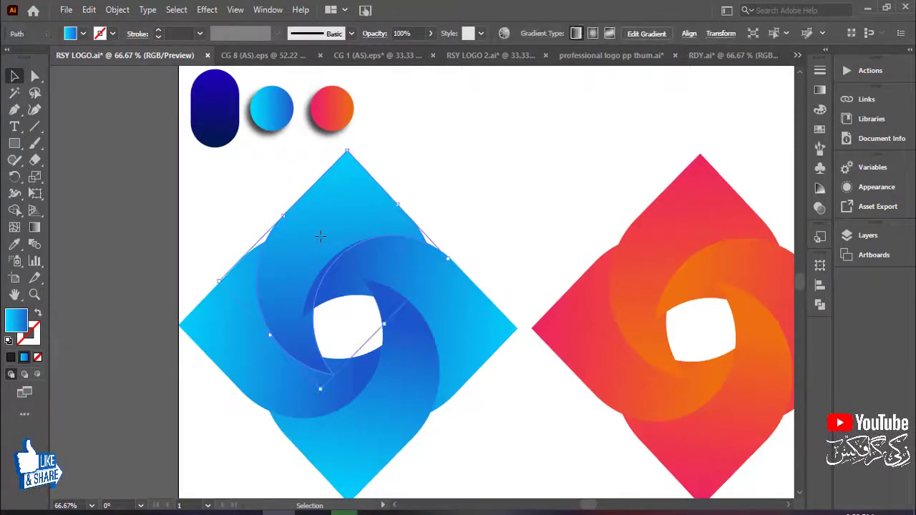
click(423, 191)
right_click(356, 208)
click(365, 213)
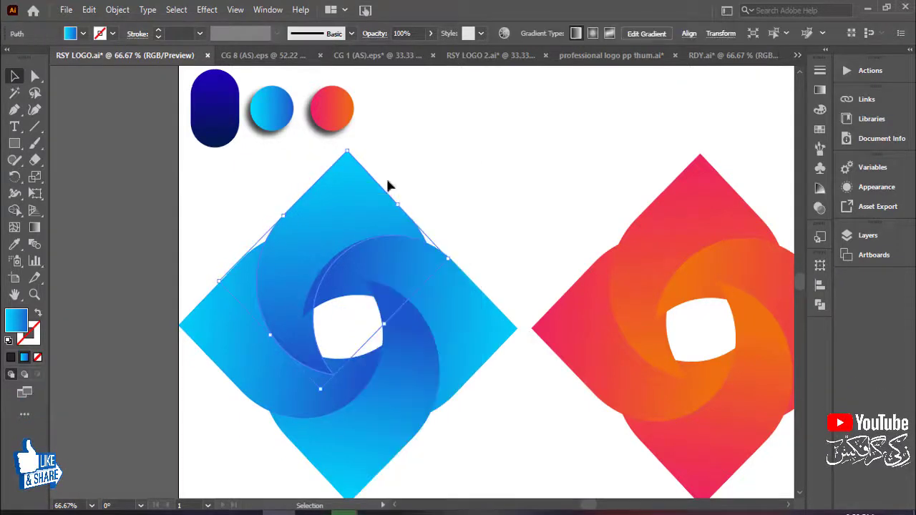
right_click(352, 216)
mouse_move(389, 439)
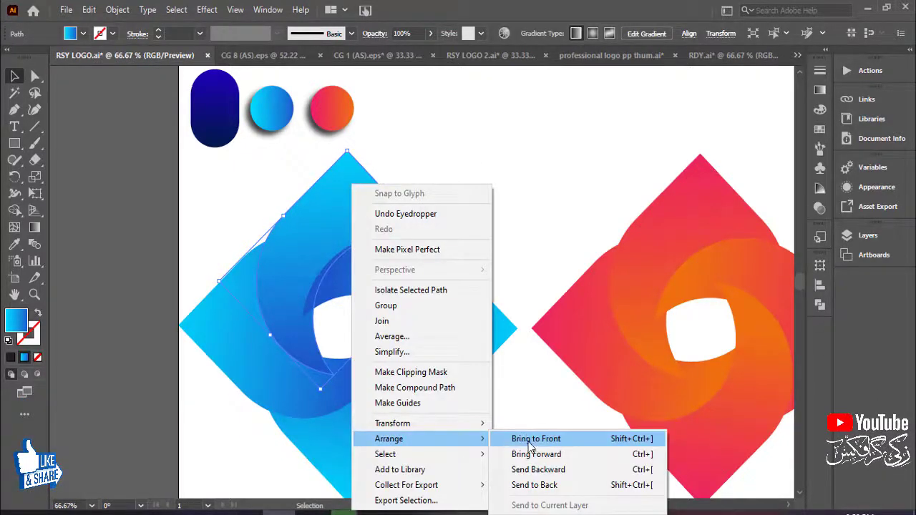
click(530, 446)
click(499, 213)
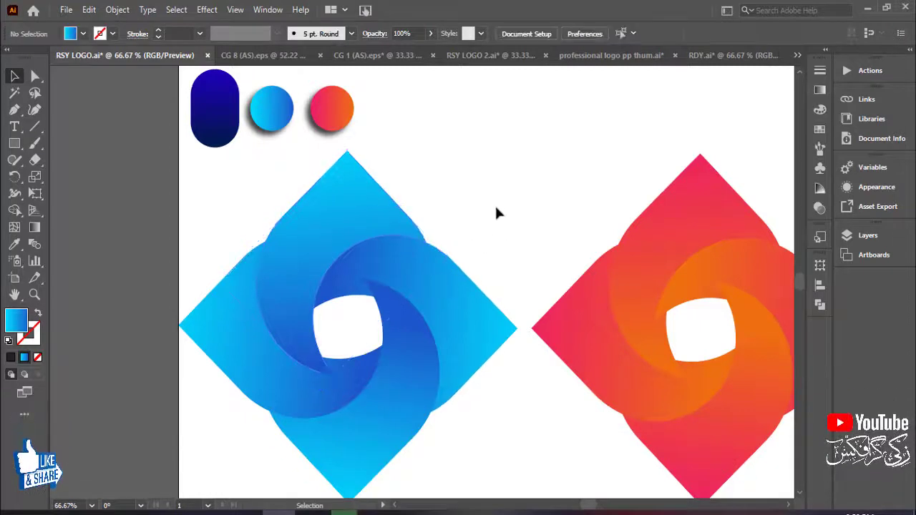
Step: Bring the remaining blue swirl pieces to the front one by one, each overlapping its neighbour
right_click(435, 277)
mouse_move(474, 439)
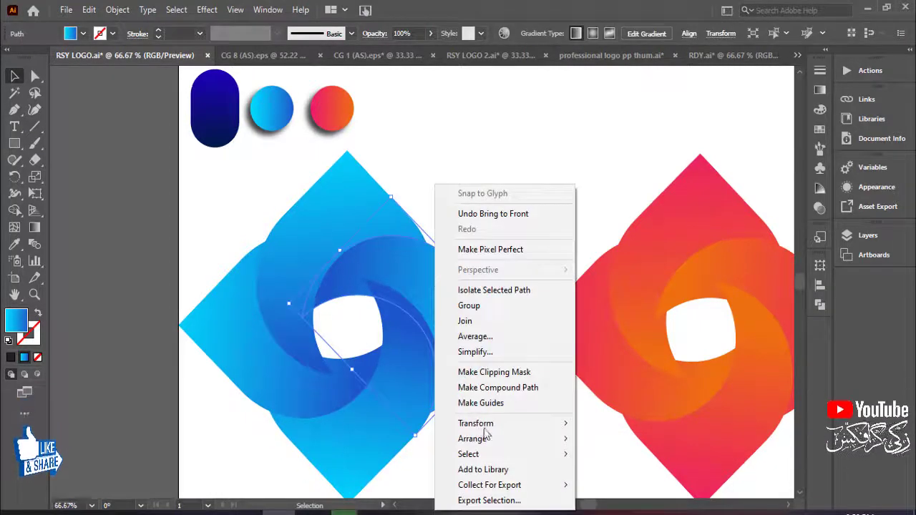
click(579, 454)
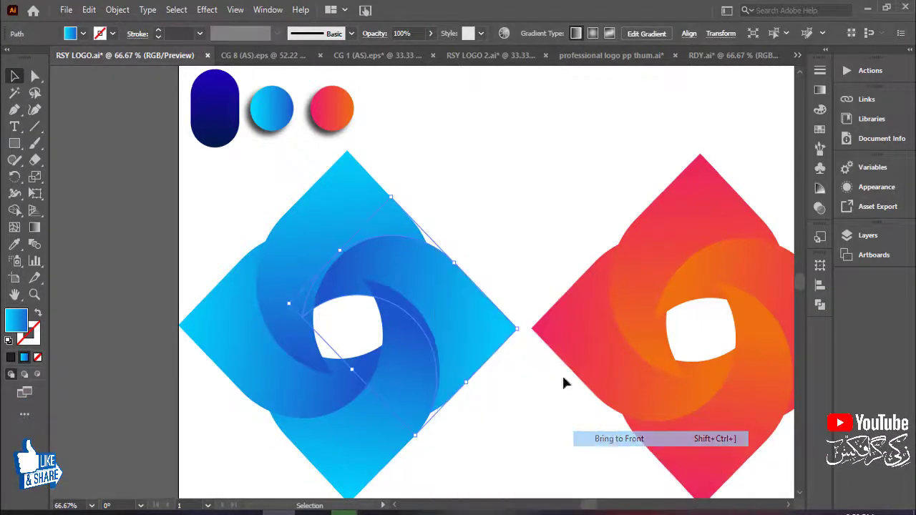
key(ctrl+shift+a)
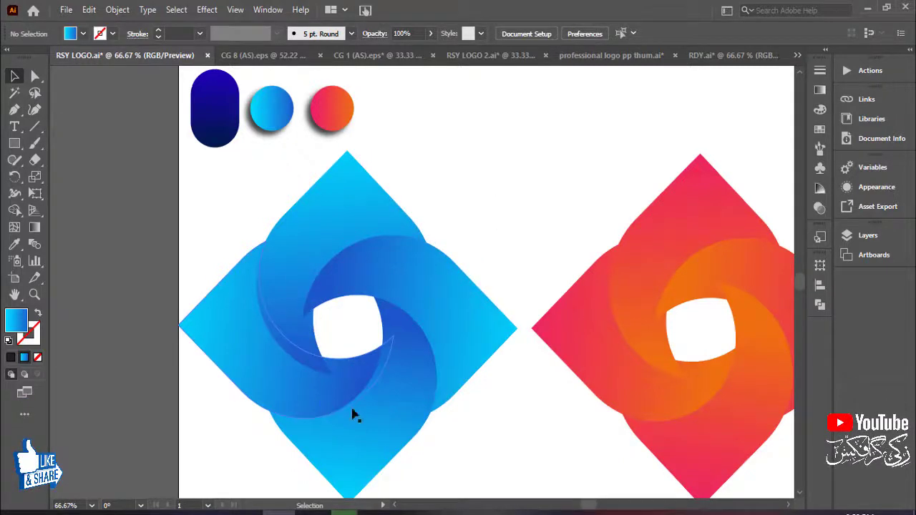
right_click(291, 398)
mouse_move(329, 320)
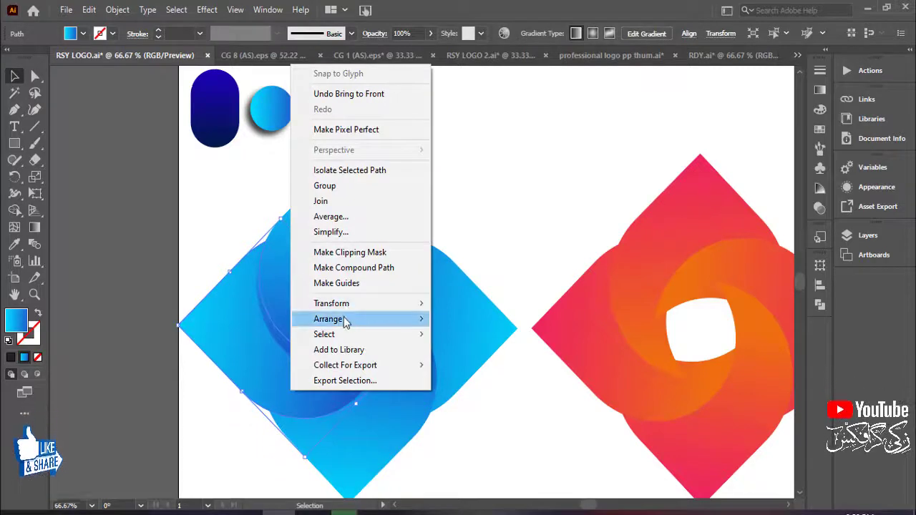
click(465, 320)
click(487, 203)
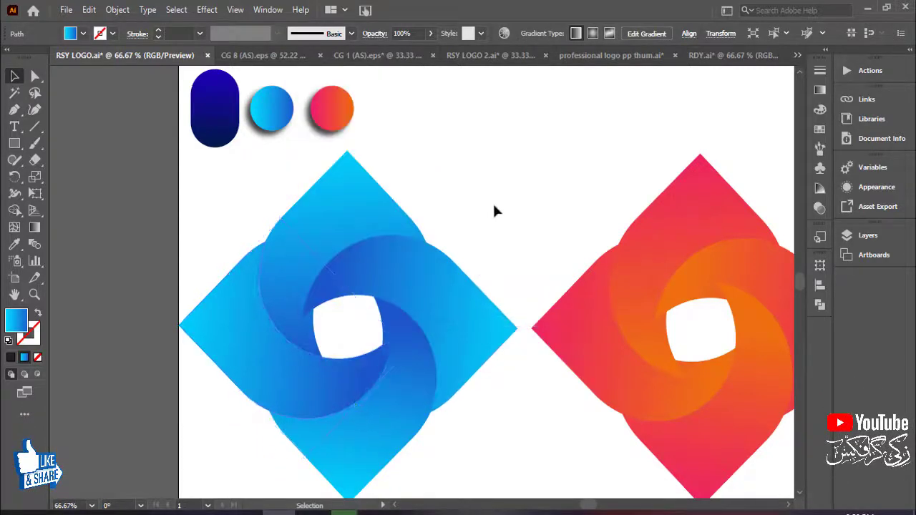
click(376, 203)
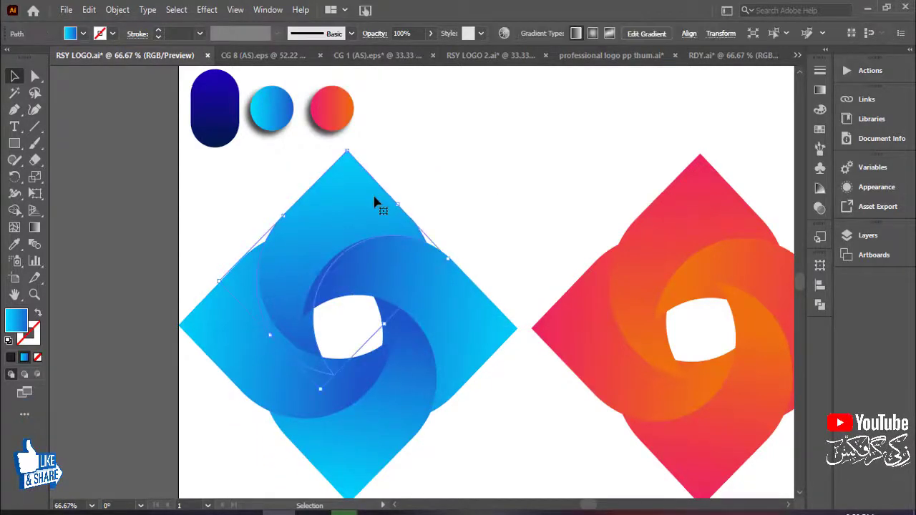
right_click(374, 200)
mouse_move(411, 439)
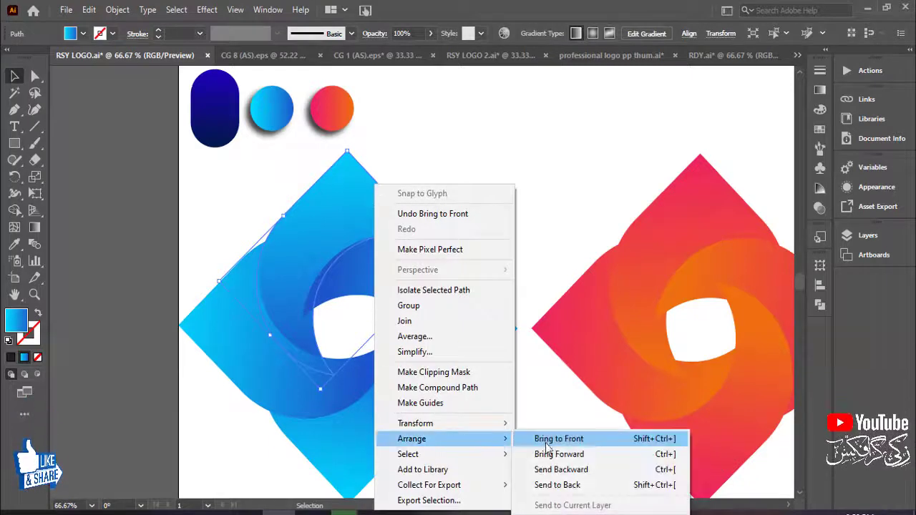
click(548, 443)
click(506, 220)
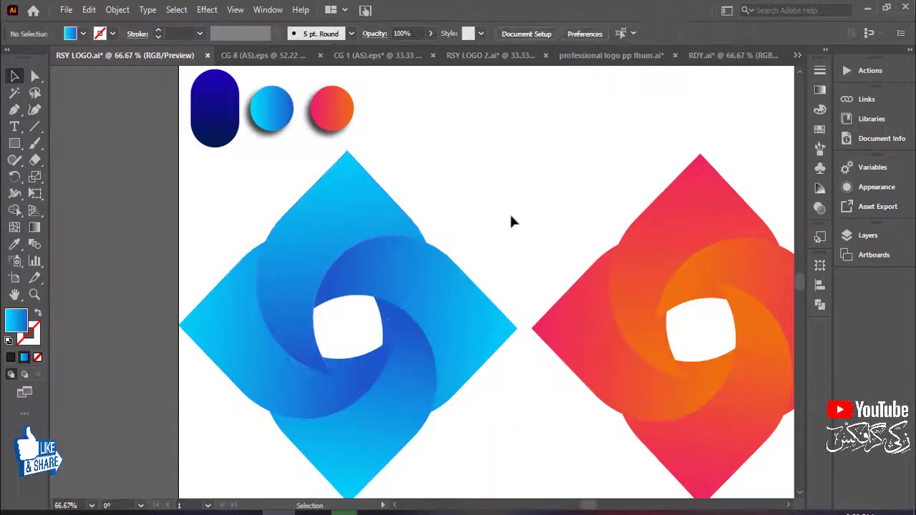
scroll(528, 214, down, 2)
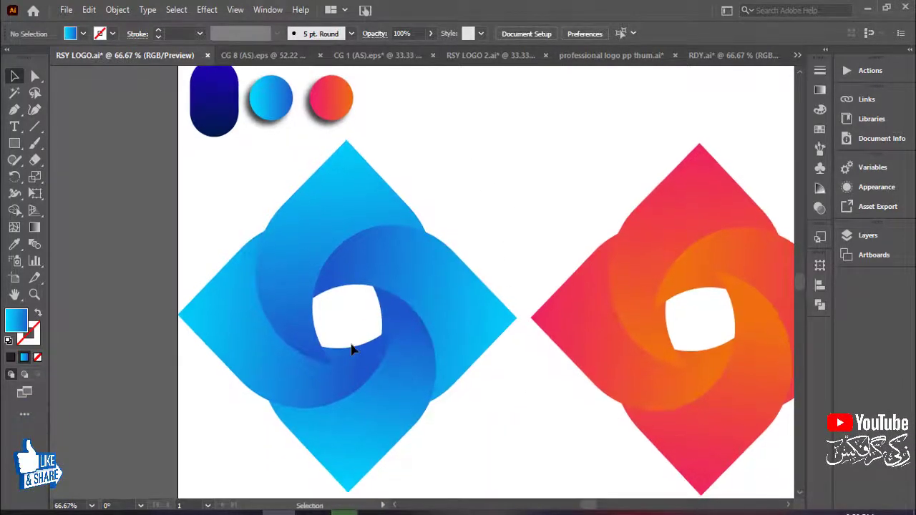
scroll(466, 240, right, 3)
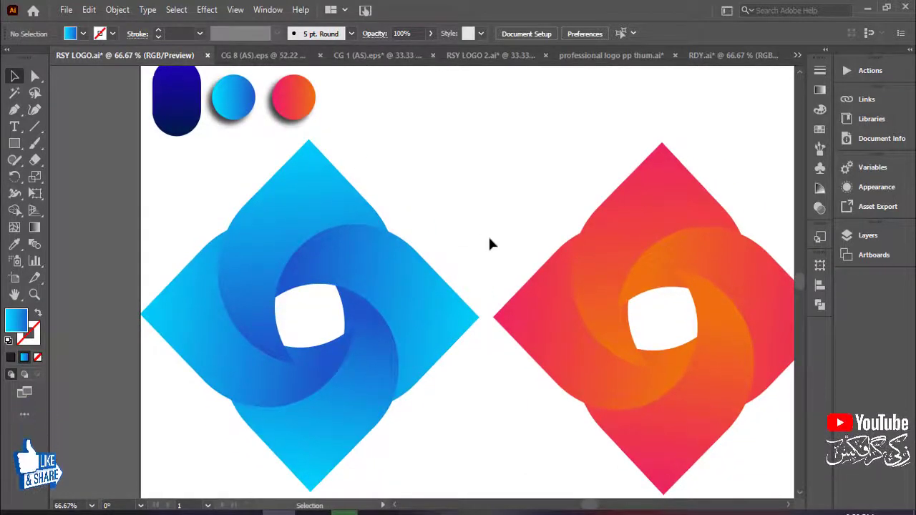
Step: Fill the selected right swirl piece with the navy gradient from the pill swatch
click(14, 244)
click(183, 119)
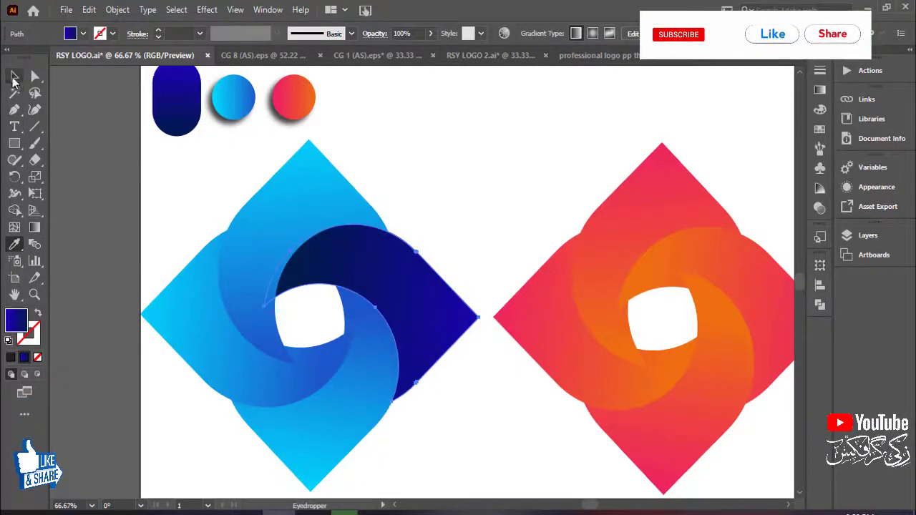
key(v)
click(435, 172)
Step: Give the left blue swirl piece the pink-orange circle's gradient
click(220, 348)
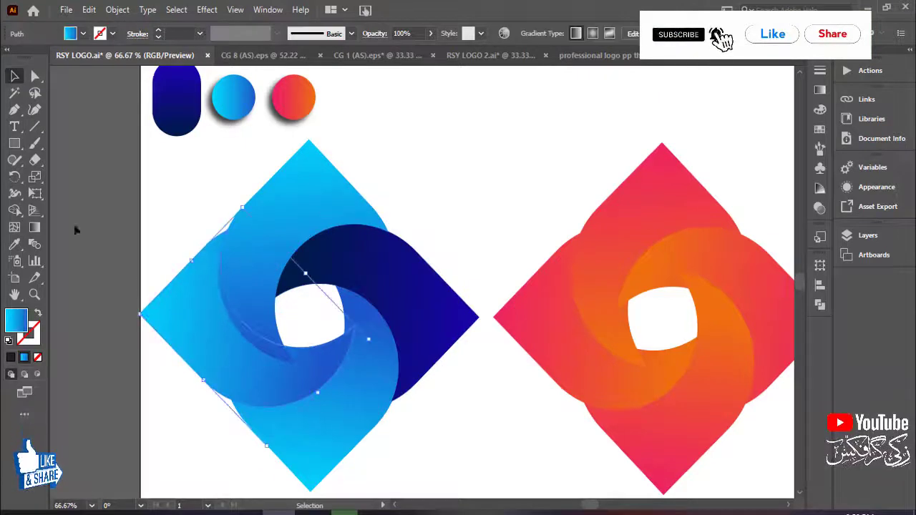
click(14, 244)
click(296, 95)
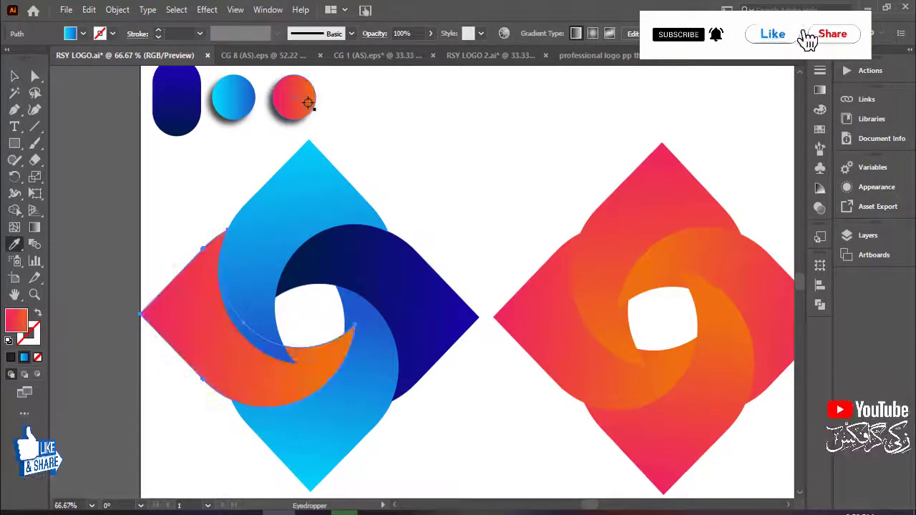
click(14, 77)
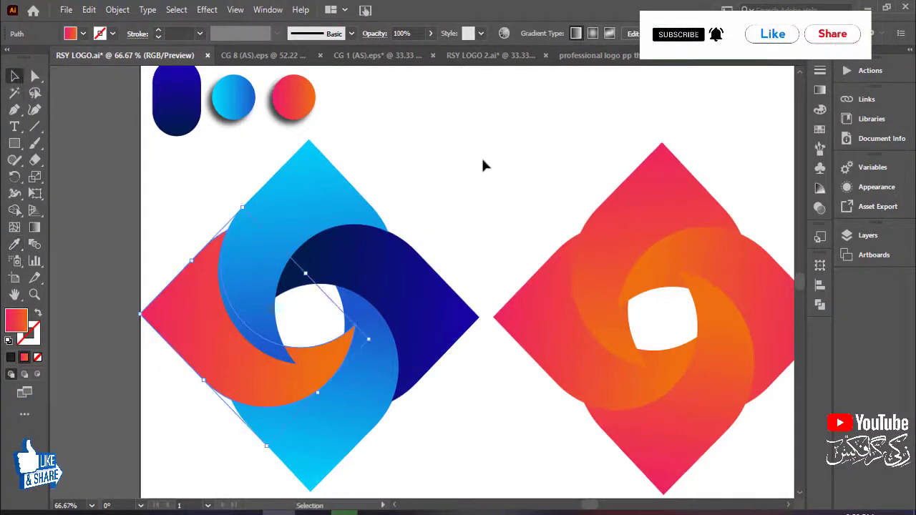
click(498, 224)
drag(498, 225, 532, 222)
click(408, 403)
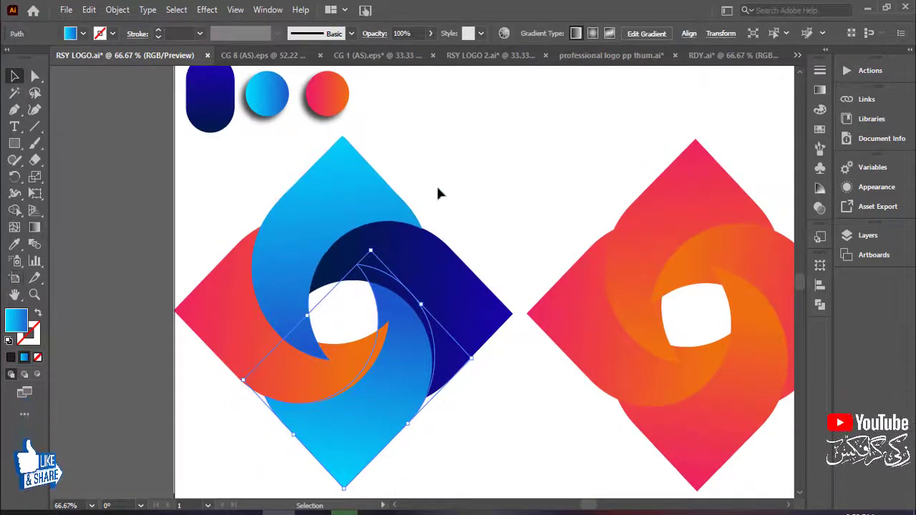
click(483, 214)
Step: Select both diamond logos and scale them down together from a corner handle
drag(527, 231, 412, 202)
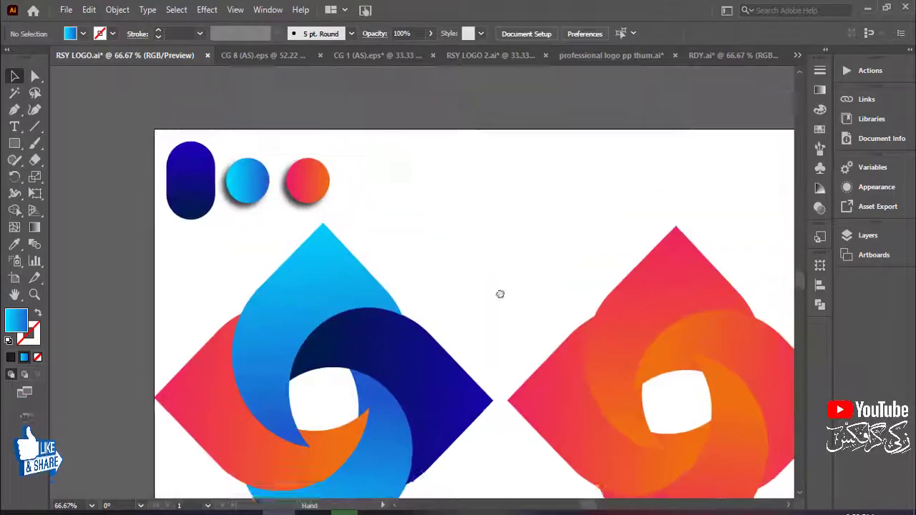
key(ctrl+minus)
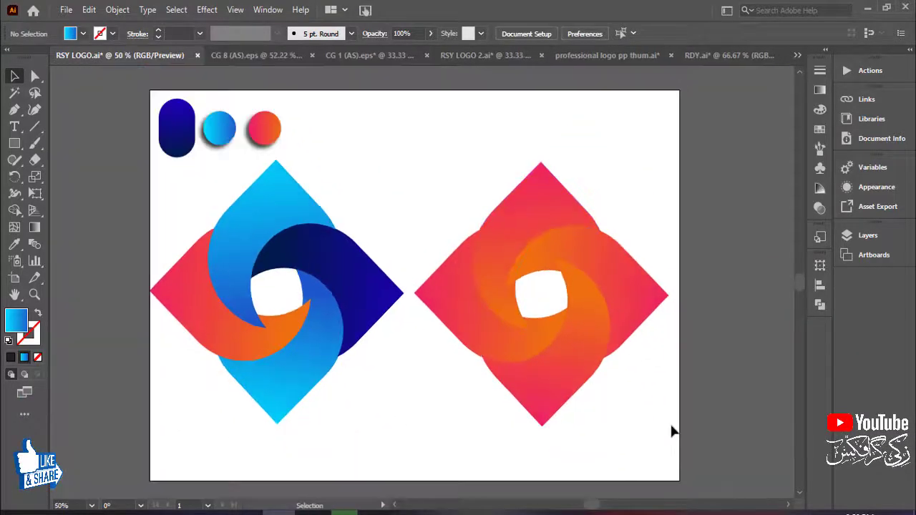
drag(124, 201, 669, 389)
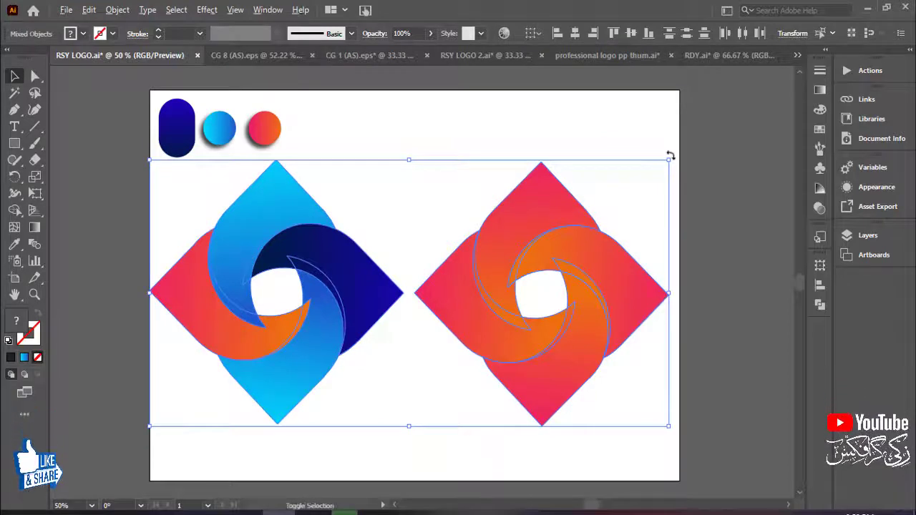
drag(672, 158, 644, 174)
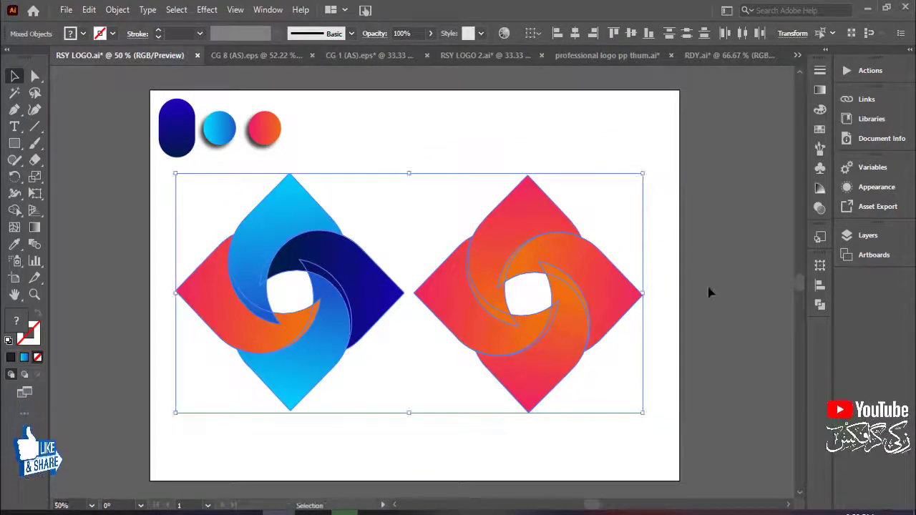
drag(702, 289, 716, 287)
click(743, 310)
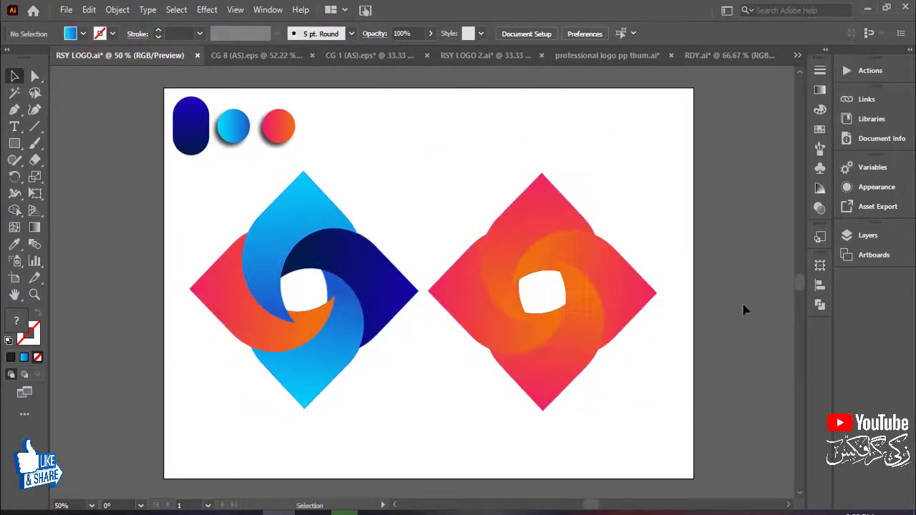